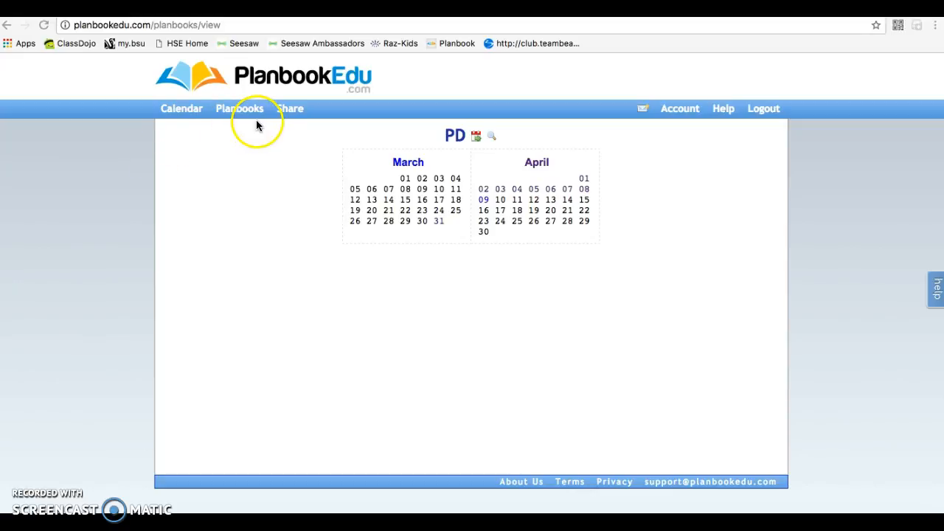
Step: Open the 2016 - 2017 Planbook and go to its week of May 15, 2017
{"action": "left_click", "coordinate": [187, 113]}
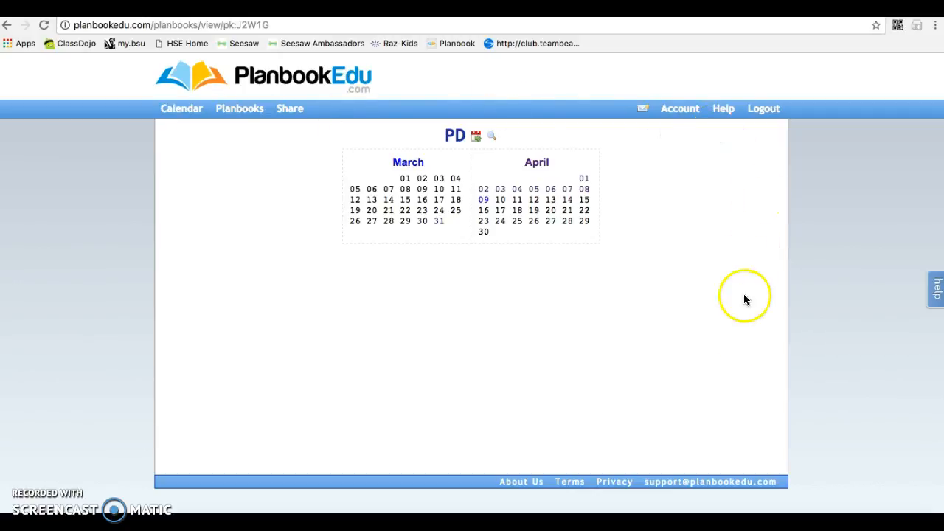
{"action": "left_click", "coordinate": [223, 110]}
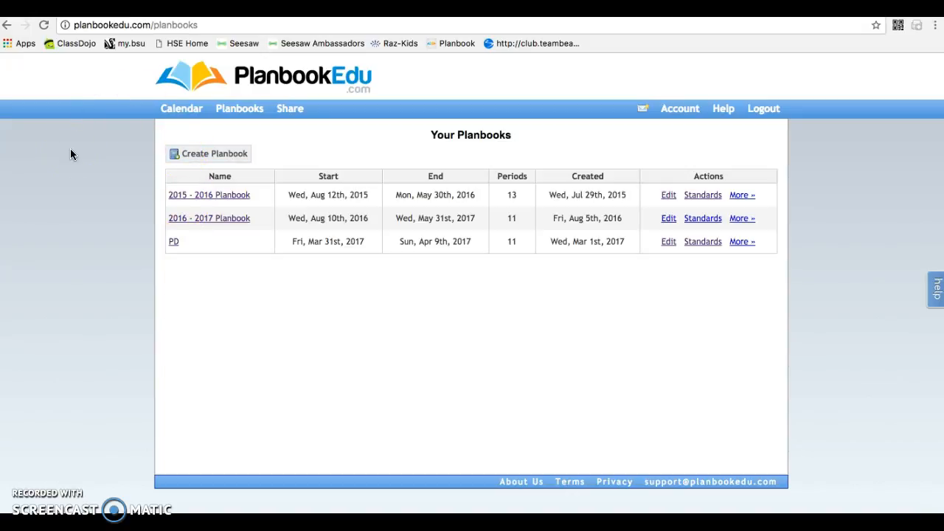
{"action": "left_click", "coordinate": [194, 218]}
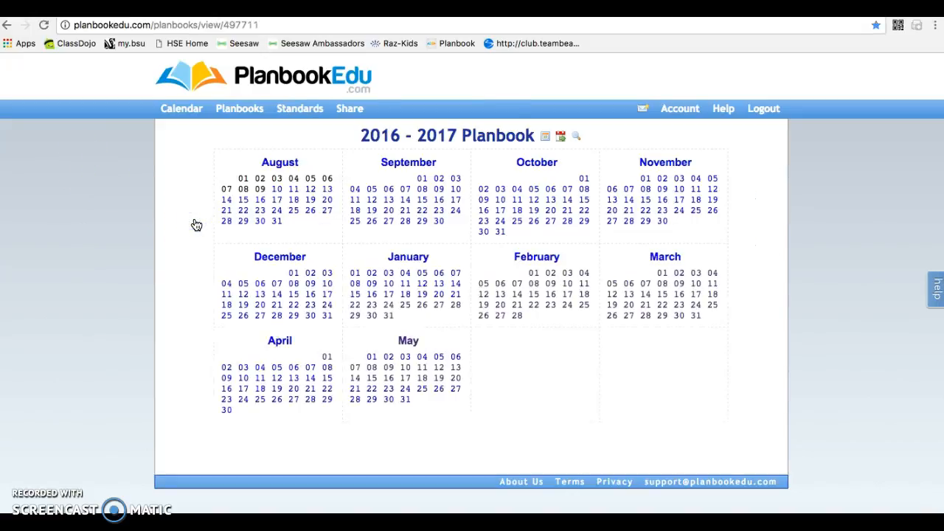
{"action": "left_click", "coordinate": [383, 379]}
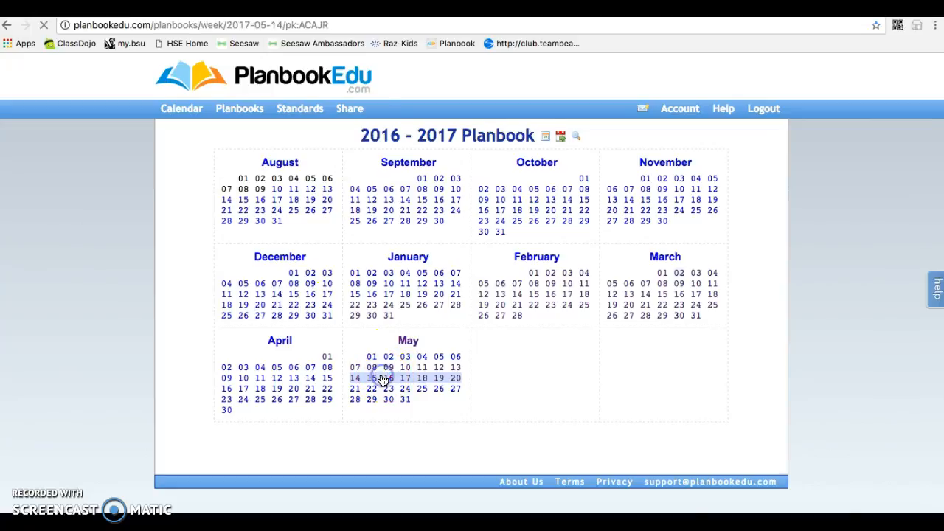
Step: Review the week's period schedule and the daily lesson templates, from Math Workshop and Daily 5 through Dismissal
{"action": "scroll", "coordinate": [239, 313], "scroll_direction": "down", "scroll_amount": 1}
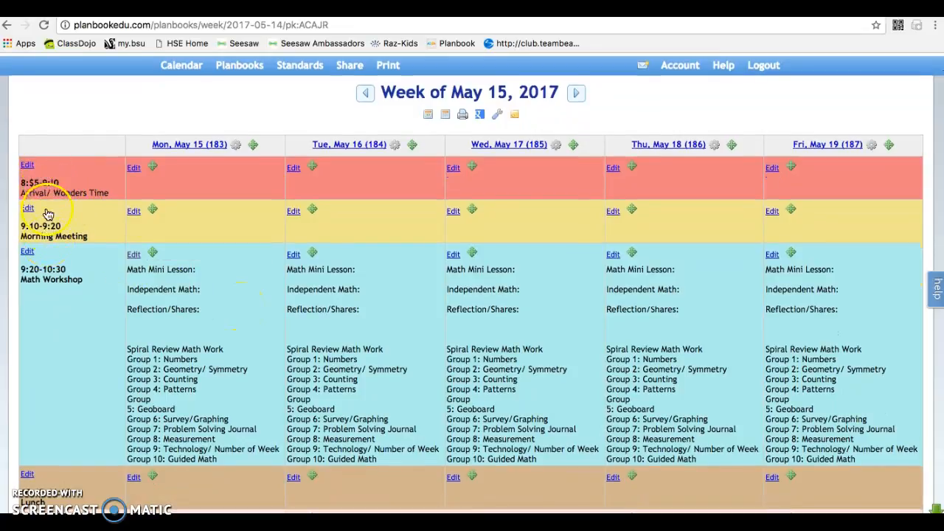
{"action": "scroll", "coordinate": [41, 313], "scroll_direction": "down", "scroll_amount": 10}
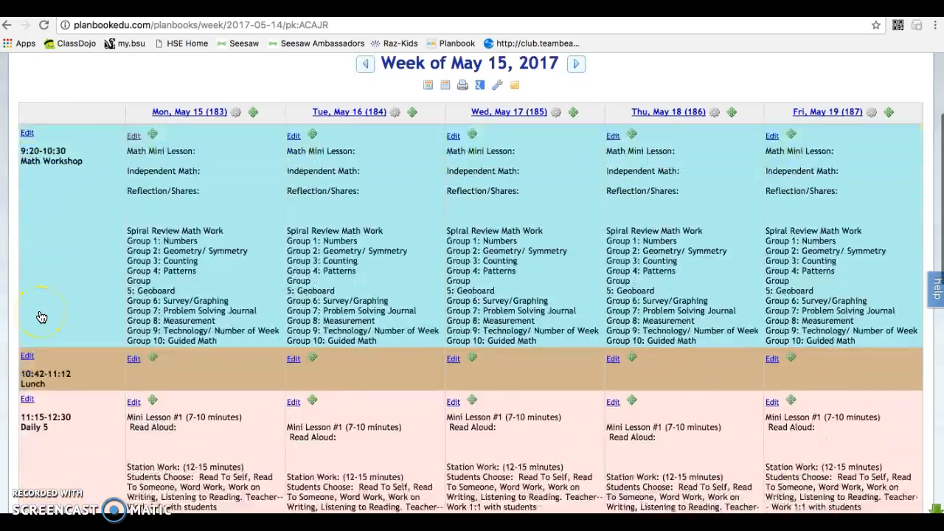
{"action": "scroll", "coordinate": [41, 317], "scroll_direction": "down", "scroll_amount": 5}
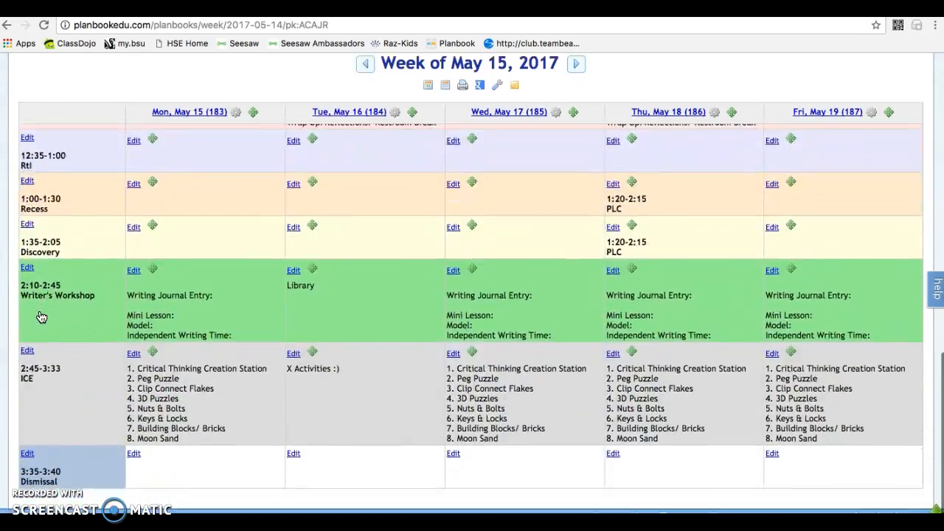
{"action": "scroll", "coordinate": [41, 318], "scroll_direction": "up", "scroll_amount": 15}
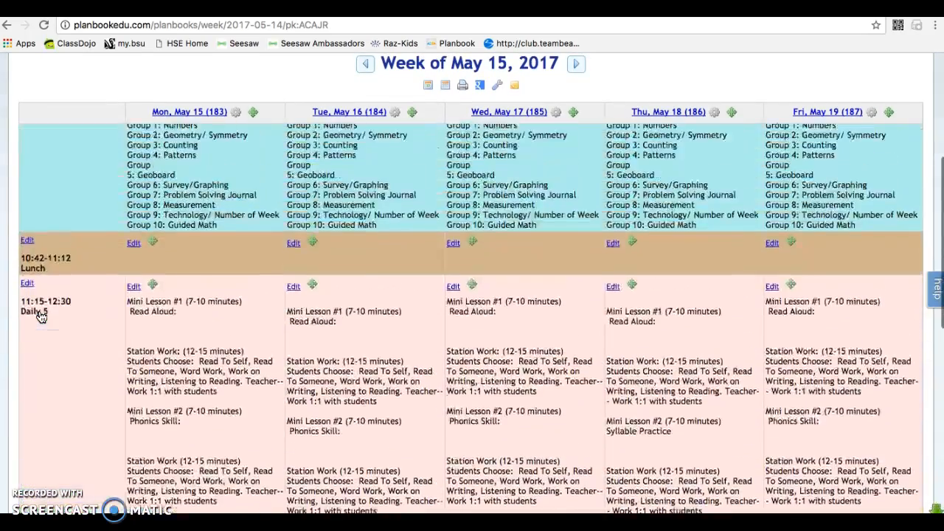
{"action": "left_click", "coordinate": [104, 268]}
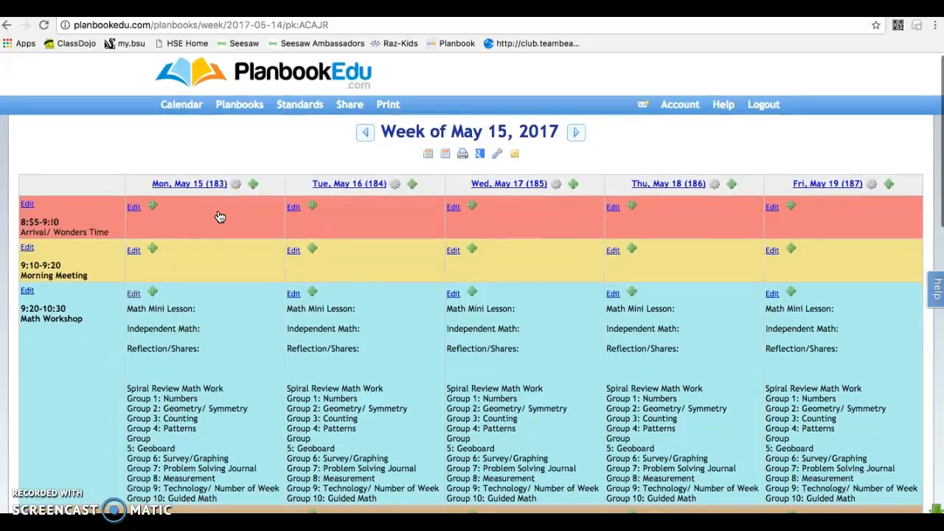
{"action": "scroll", "coordinate": [219, 216], "scroll_direction": "down", "scroll_amount": 1}
{"action": "scroll", "coordinate": [220, 216], "scroll_direction": "down", "scroll_amount": 1}
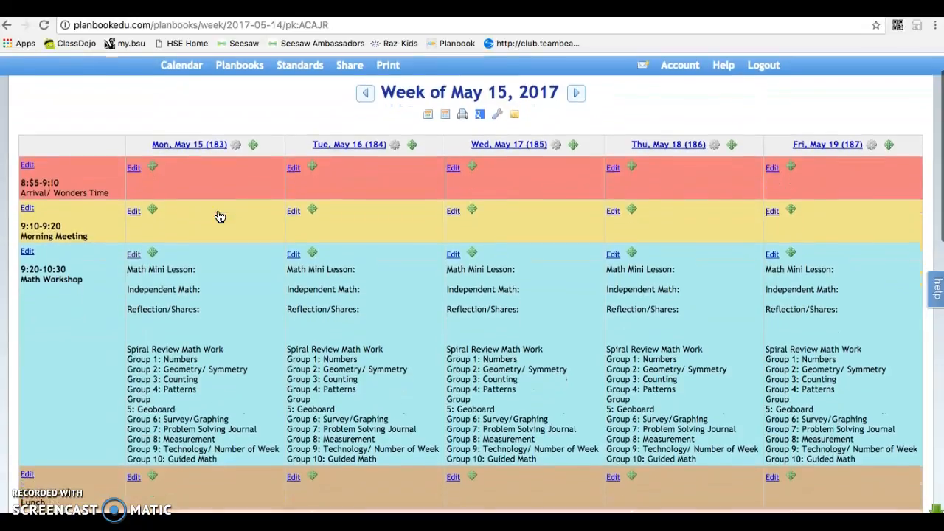
{"action": "left_click", "coordinate": [193, 235]}
{"action": "scroll", "coordinate": [192, 238], "scroll_direction": "down", "scroll_amount": 1}
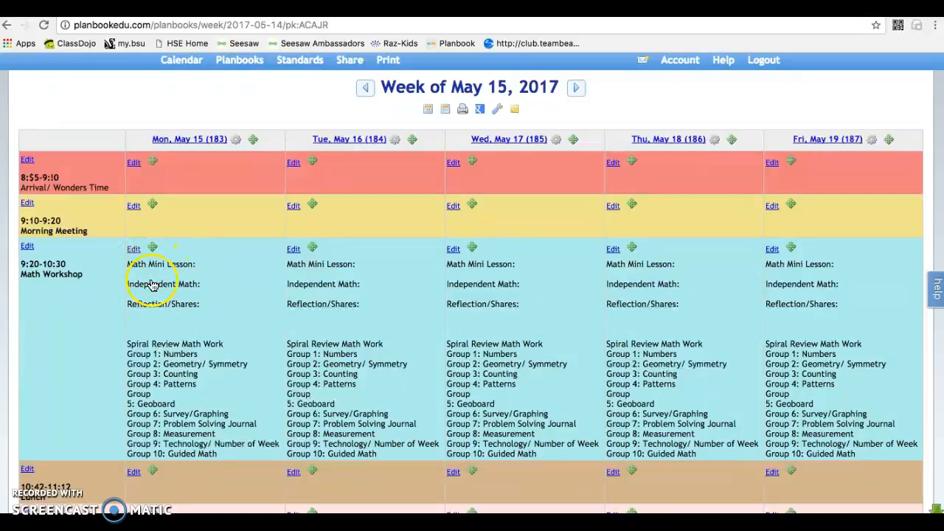
{"action": "left_click", "coordinate": [162, 369]}
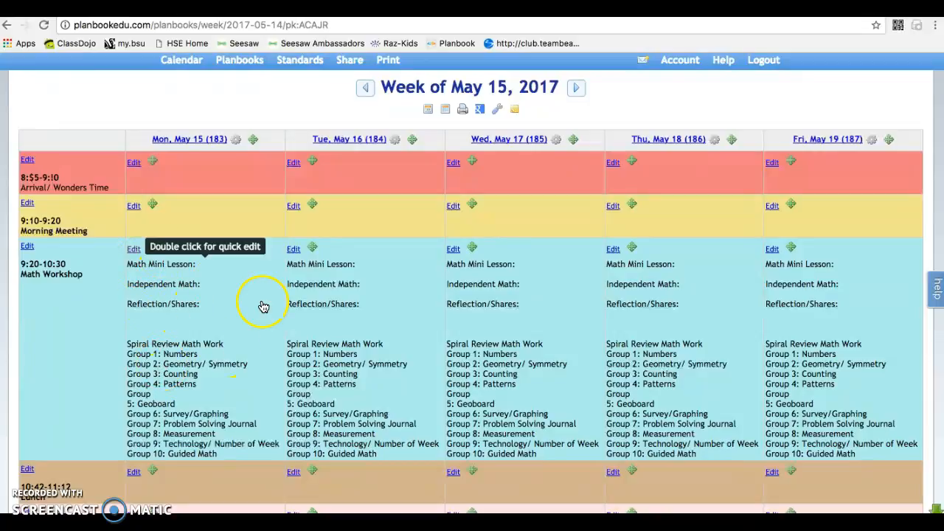
{"action": "scroll", "coordinate": [214, 303], "scroll_direction": "down", "scroll_amount": 2}
{"action": "scroll", "coordinate": [213, 303], "scroll_direction": "down", "scroll_amount": 10}
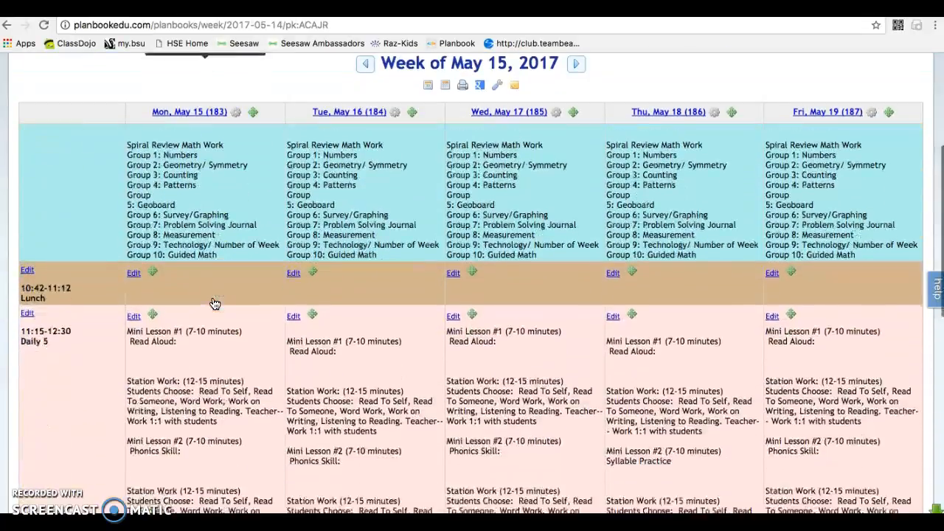
{"action": "scroll", "coordinate": [214, 303], "scroll_direction": "down", "scroll_amount": 5}
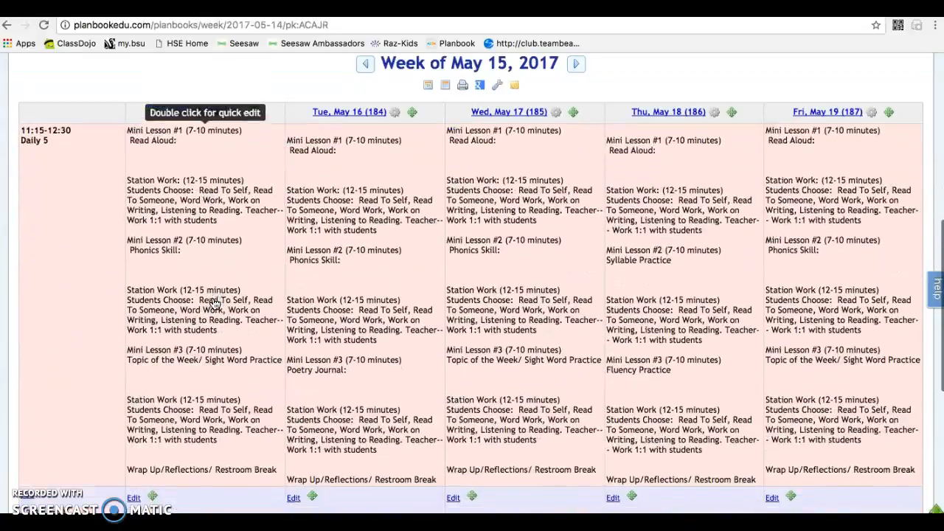
{"action": "scroll", "coordinate": [214, 302], "scroll_direction": "up", "scroll_amount": 2}
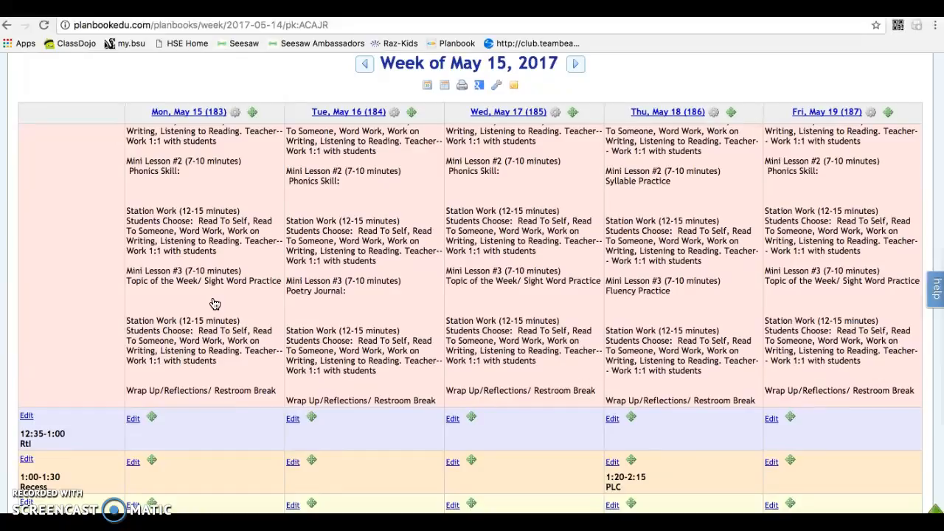
{"action": "scroll", "coordinate": [214, 303], "scroll_direction": "up", "scroll_amount": 12}
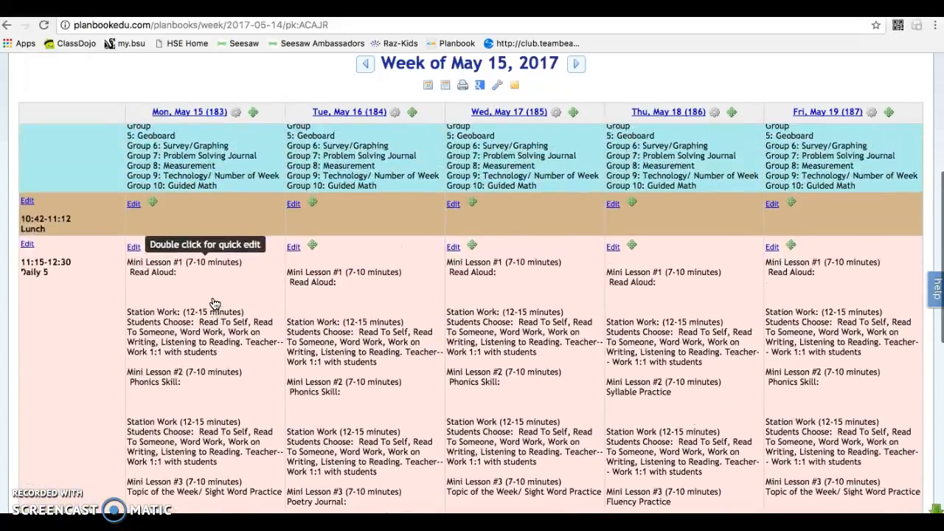
{"action": "scroll", "coordinate": [213, 304], "scroll_direction": "up", "scroll_amount": 2}
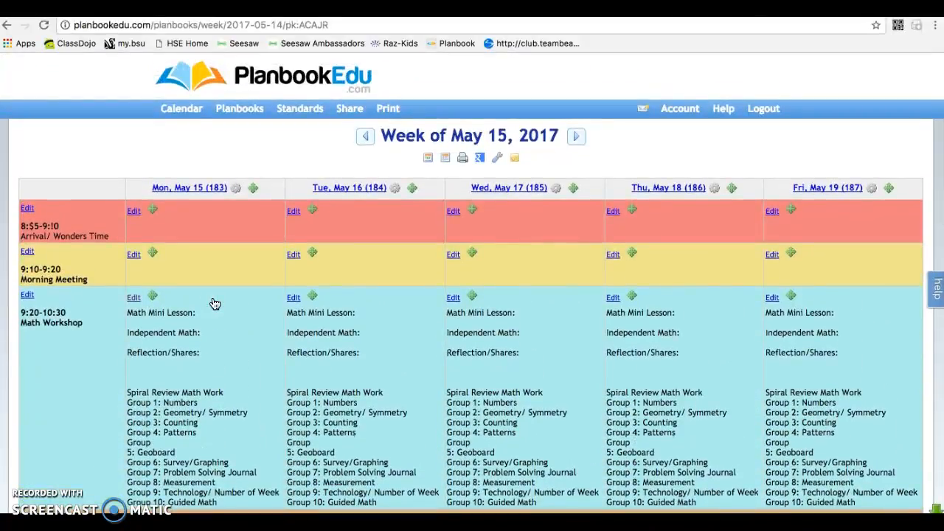
{"action": "scroll", "coordinate": [214, 303], "scroll_direction": "down", "scroll_amount": 1}
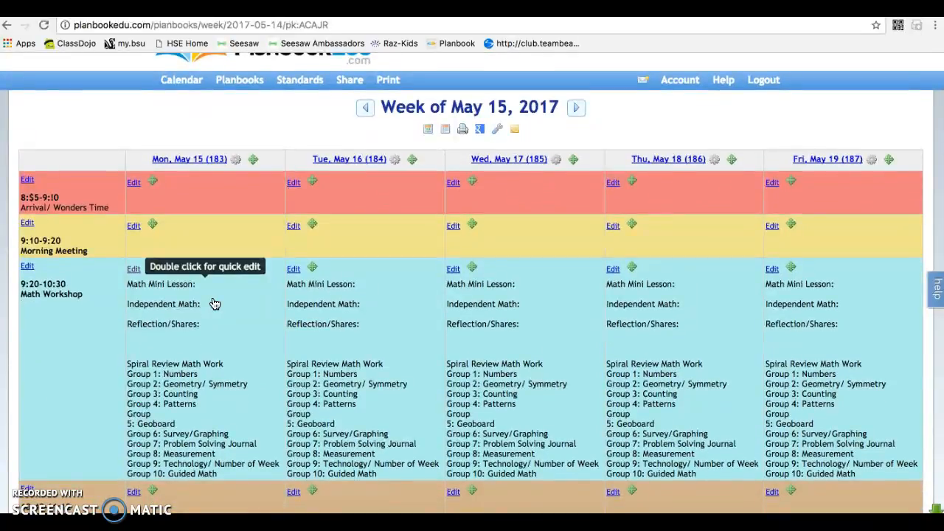
{"action": "scroll", "coordinate": [214, 304], "scroll_direction": "down", "scroll_amount": 1}
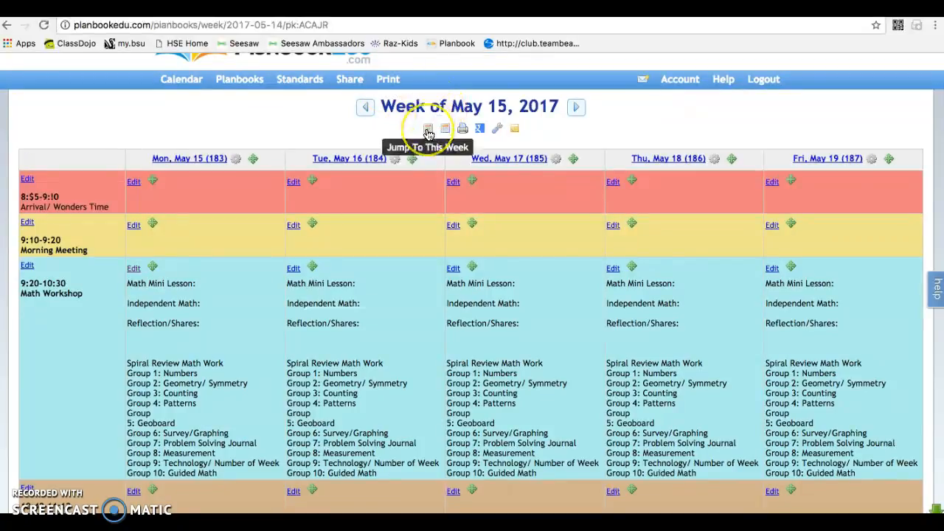
Step: Show the week's display settings and examine the Code/Full options for standards and the Icon/Filename options for attachments
{"action": "left_click", "coordinate": [498, 131]}
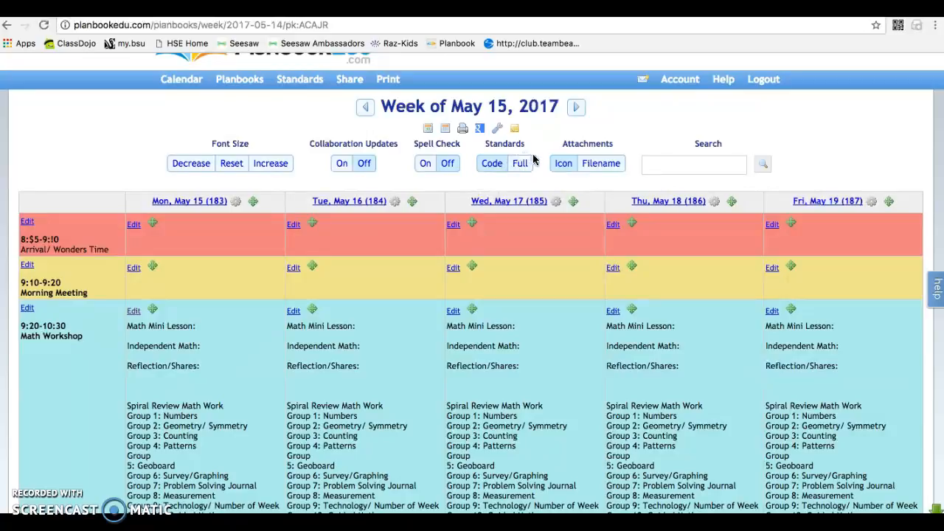
{"action": "left_click", "coordinate": [520, 169]}
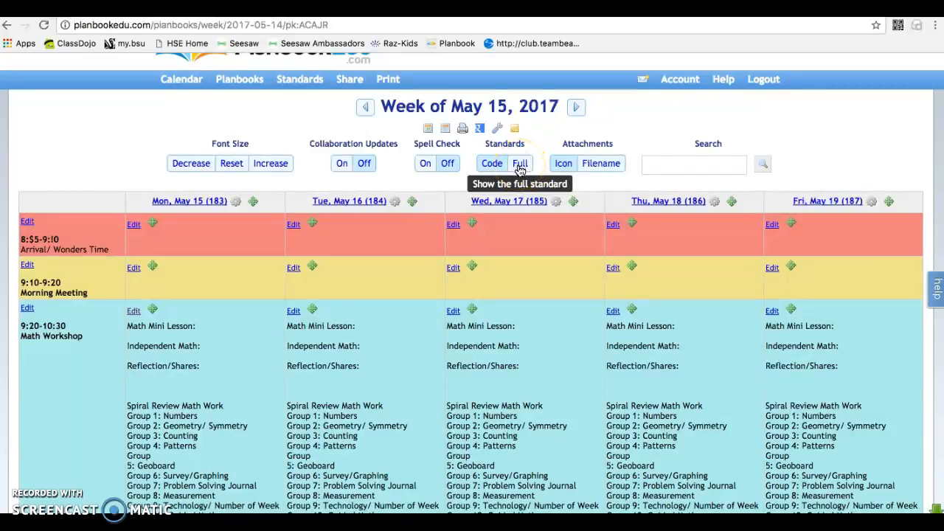
{"action": "left_click", "coordinate": [521, 166]}
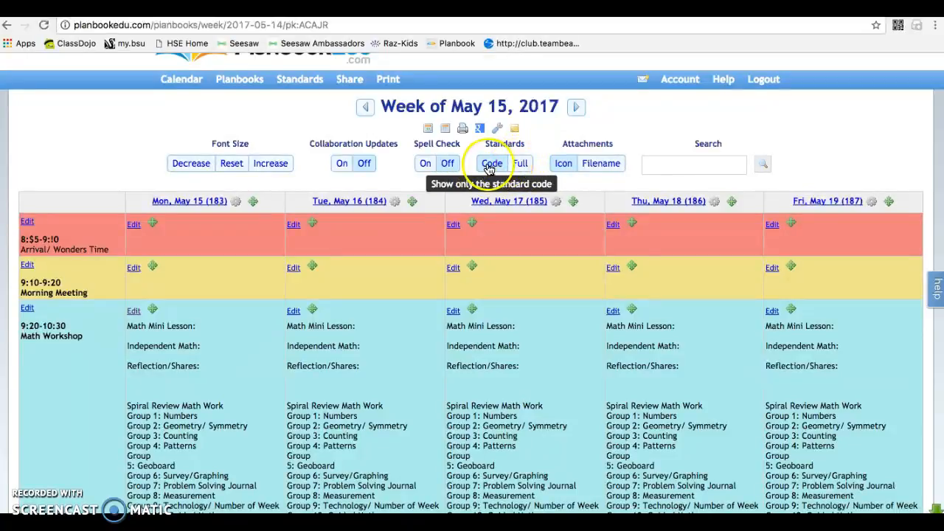
{"action": "left_click", "coordinate": [517, 165]}
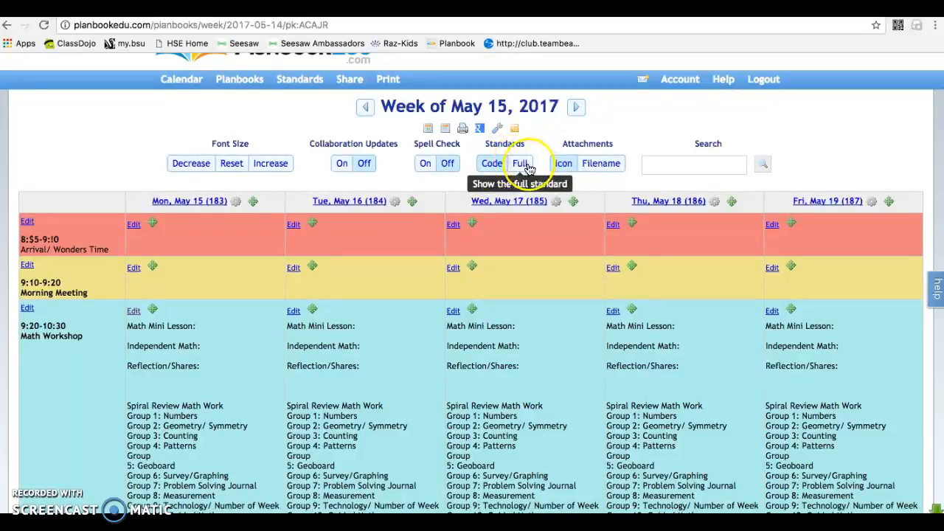
{"action": "left_click", "coordinate": [582, 168]}
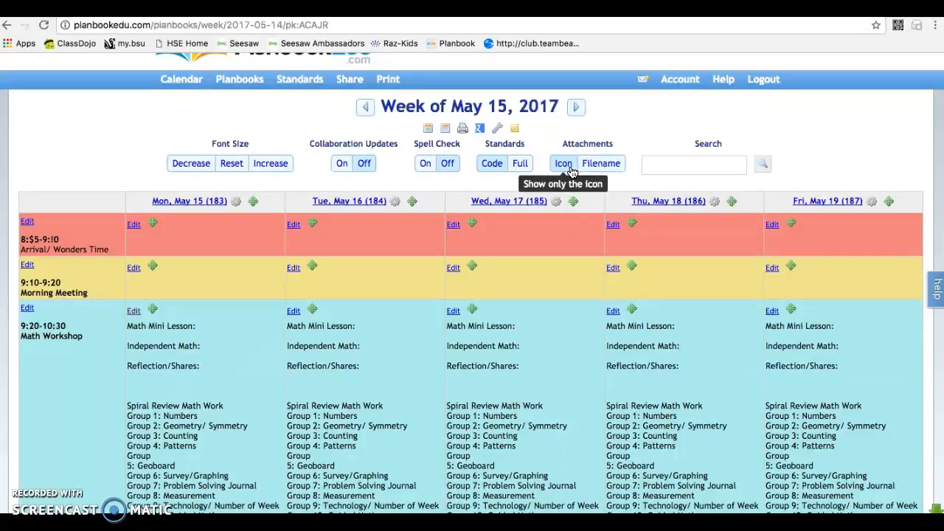
{"action": "left_click", "coordinate": [582, 159]}
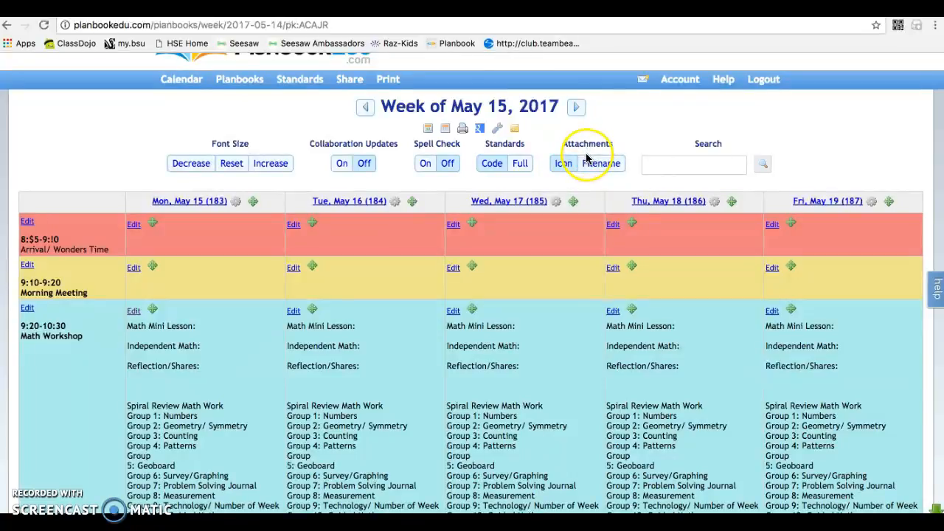
Step: Search the 2016 - 2017 Planbook for "patterns" and look through the matching lesson entries
{"action": "left_click", "coordinate": [698, 161]}
{"action": "left_click", "coordinate": [652, 165]}
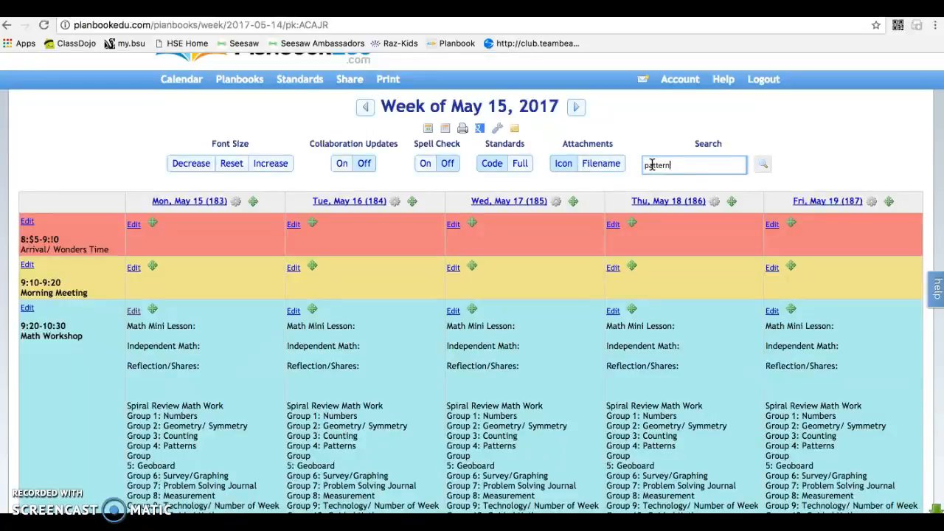
{"action": "key", "text": "Return"}
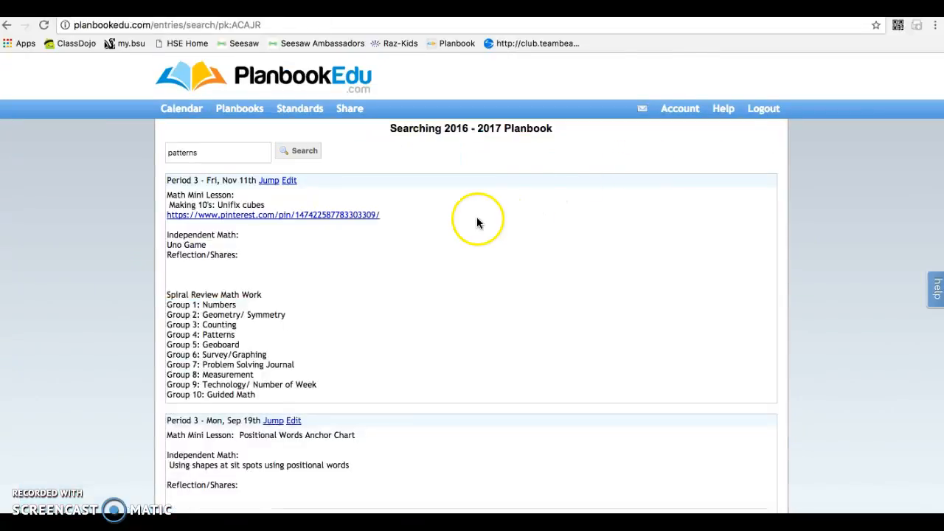
{"action": "scroll", "coordinate": [476, 217], "scroll_direction": "down", "scroll_amount": 5}
{"action": "scroll", "coordinate": [476, 229], "scroll_direction": "down", "scroll_amount": 20}
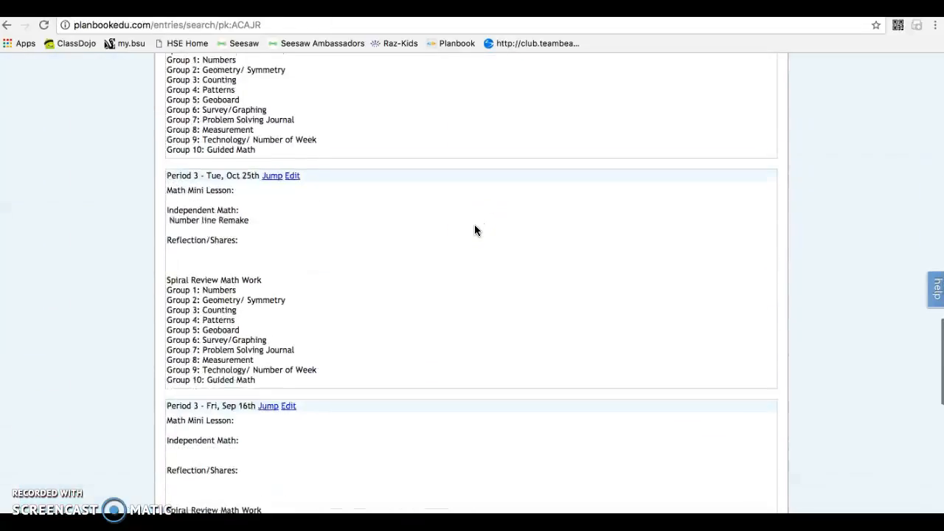
{"action": "scroll", "coordinate": [474, 224], "scroll_direction": "up", "scroll_amount": 20}
Step: Open the PD planbook and go to its week of April 02, 2017
{"action": "left_click", "coordinate": [193, 100]}
{"action": "left_click", "coordinate": [222, 110]}
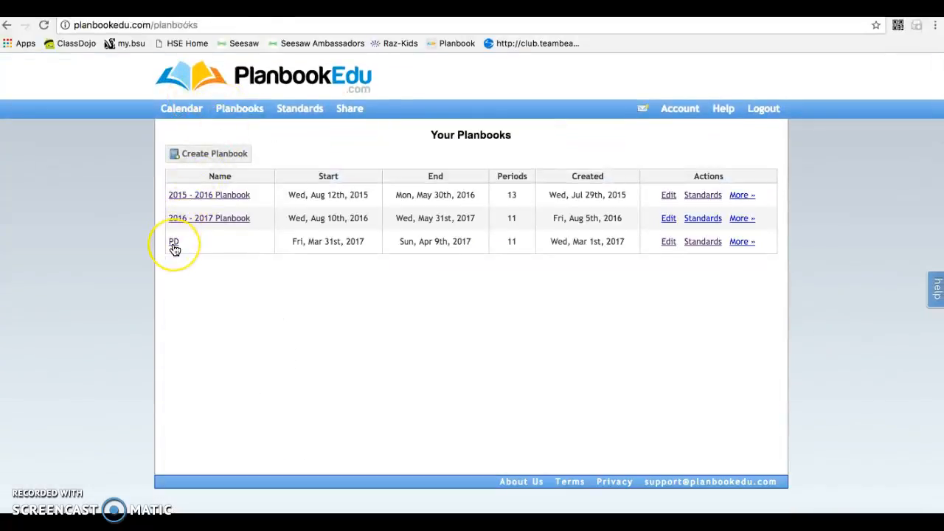
{"action": "left_click", "coordinate": [175, 244]}
{"action": "left_click", "coordinate": [439, 200]}
{"action": "left_click", "coordinate": [364, 225]}
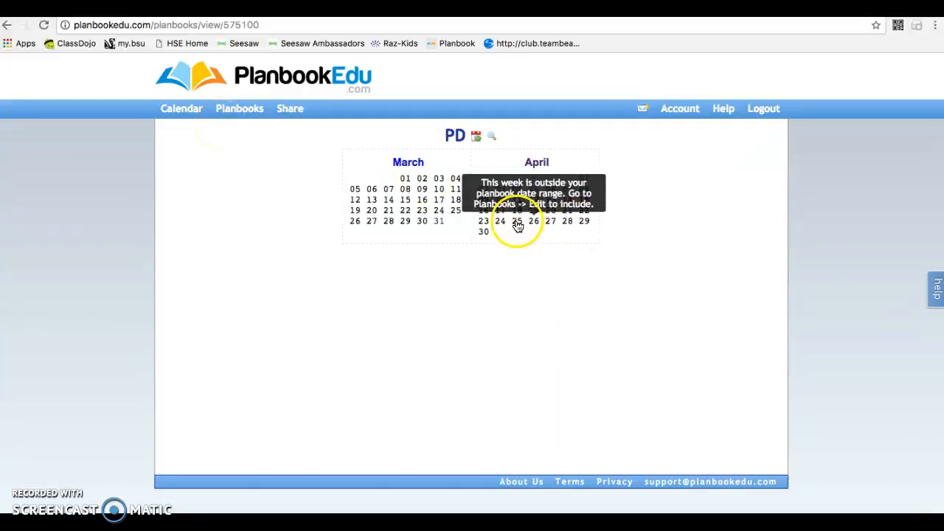
{"action": "left_click", "coordinate": [532, 191]}
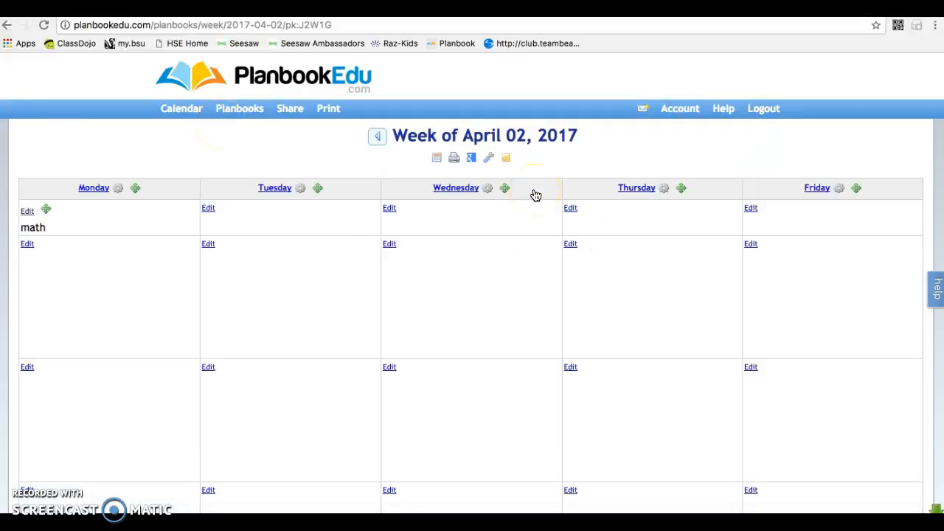
Step: View Monday's Period 1 "math" entry in the full editor and in the quick editor, leaving each without saving
{"action": "left_click", "coordinate": [27, 213]}
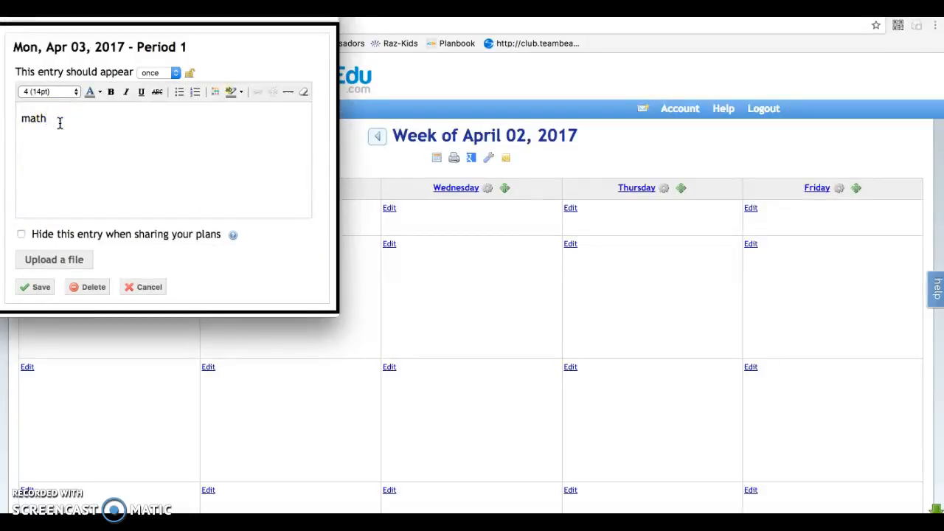
{"action": "left_click", "coordinate": [149, 287]}
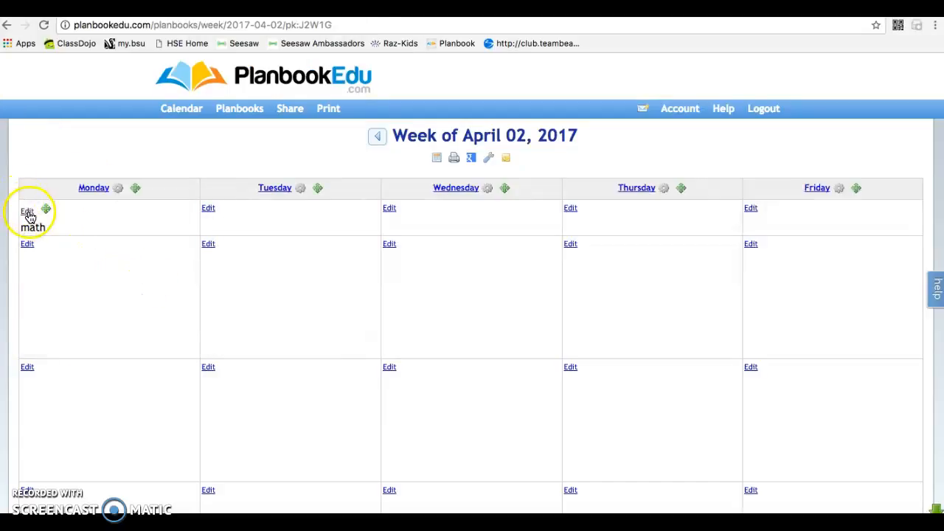
{"action": "left_click", "coordinate": [28, 212]}
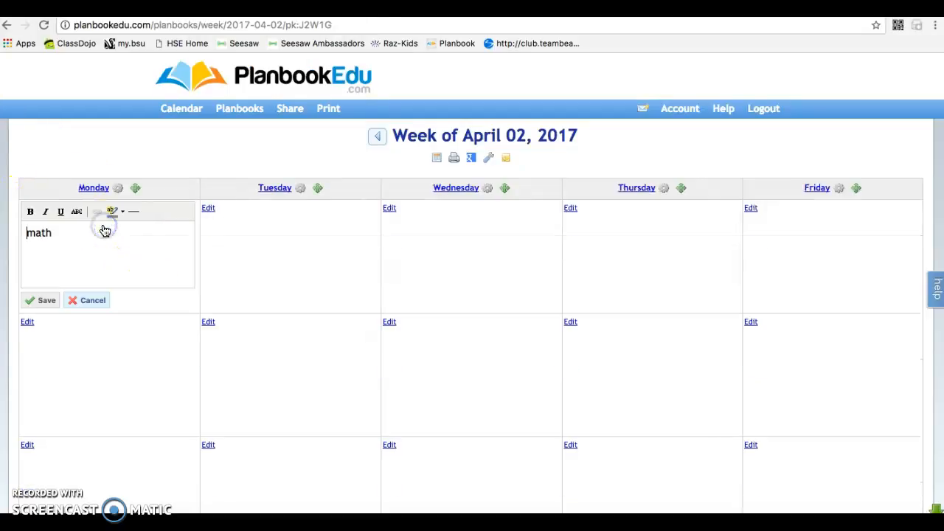
{"action": "left_click", "coordinate": [80, 300]}
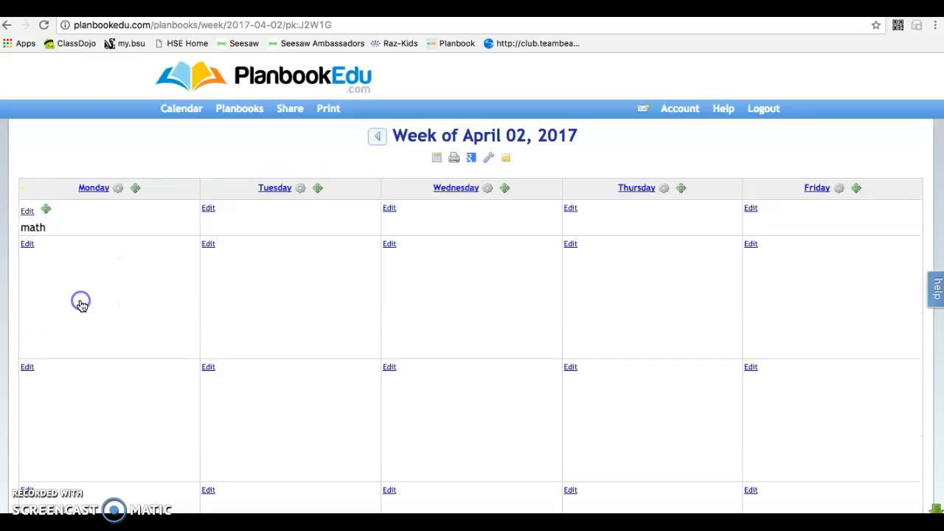
Step: Open the 2016 - 2017 Planbook and go to its week of May 15, 2017
{"action": "left_click", "coordinate": [230, 110]}
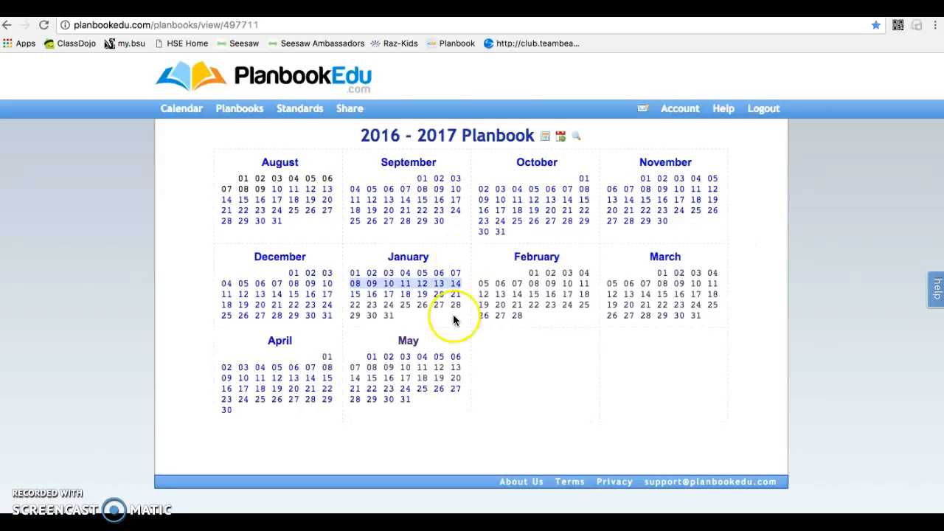
{"action": "left_click", "coordinate": [438, 382]}
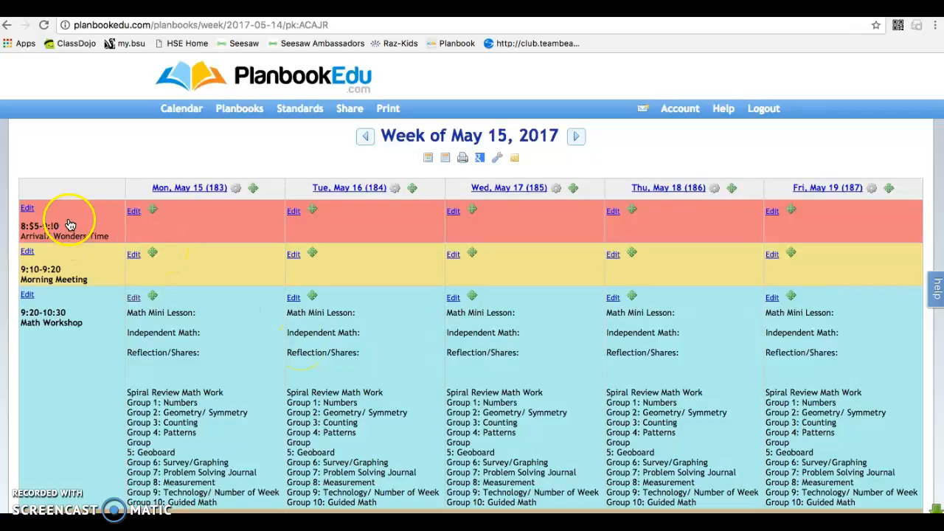
Step: Look through the color-coded daily schedule for the week of May 15, 2017, from arrival to dismissal
{"action": "scroll", "coordinate": [74, 377], "scroll_direction": "down", "scroll_amount": 10}
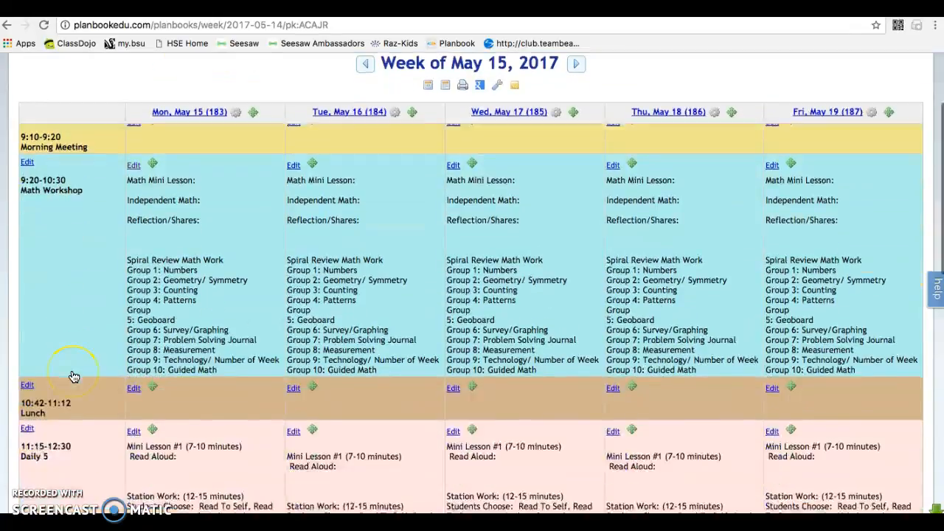
{"action": "scroll", "coordinate": [73, 377], "scroll_direction": "down", "scroll_amount": 3}
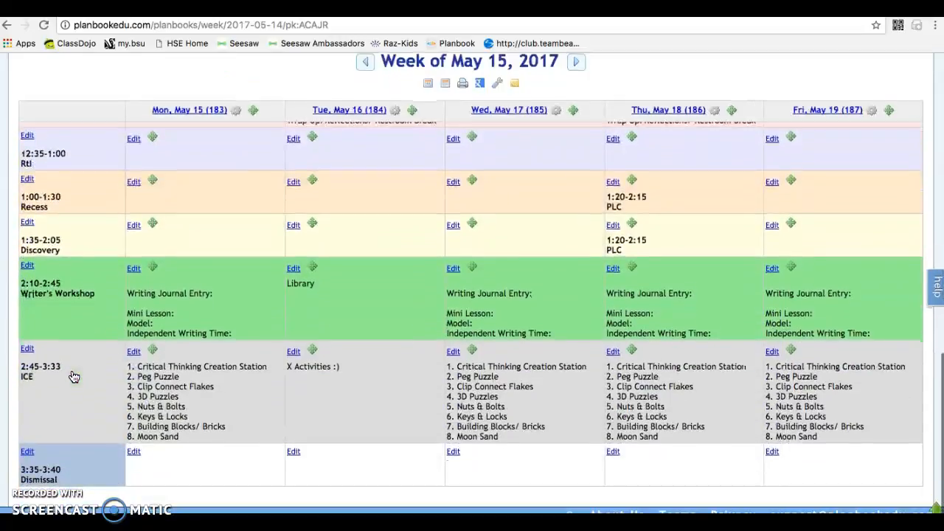
{"action": "left_click", "coordinate": [35, 382]}
{"action": "right_click", "coordinate": [35, 382]}
{"action": "left_click", "coordinate": [25, 330]}
{"action": "scroll", "coordinate": [24, 328], "scroll_direction": "up", "scroll_amount": 6}
{"action": "scroll", "coordinate": [24, 327], "scroll_direction": "up", "scroll_amount": 10}
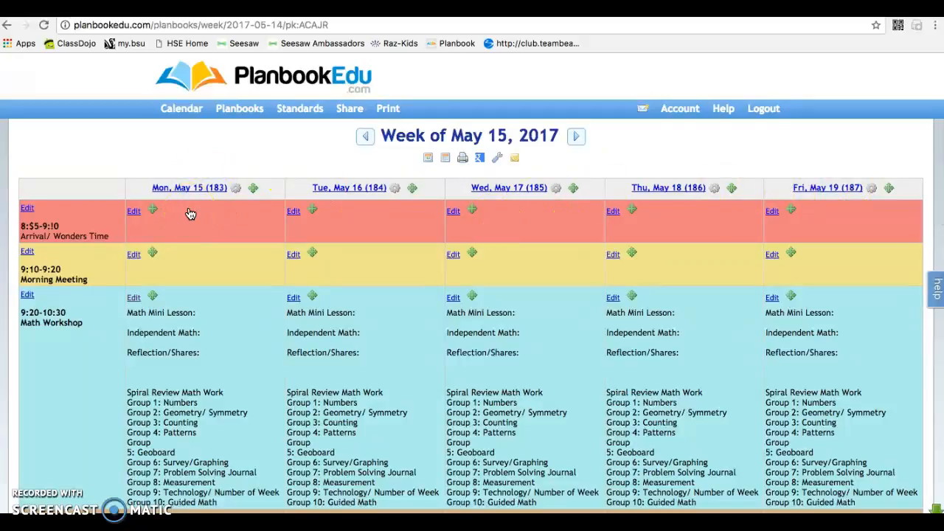
{"action": "scroll", "coordinate": [190, 214], "scroll_direction": "down", "scroll_amount": 1}
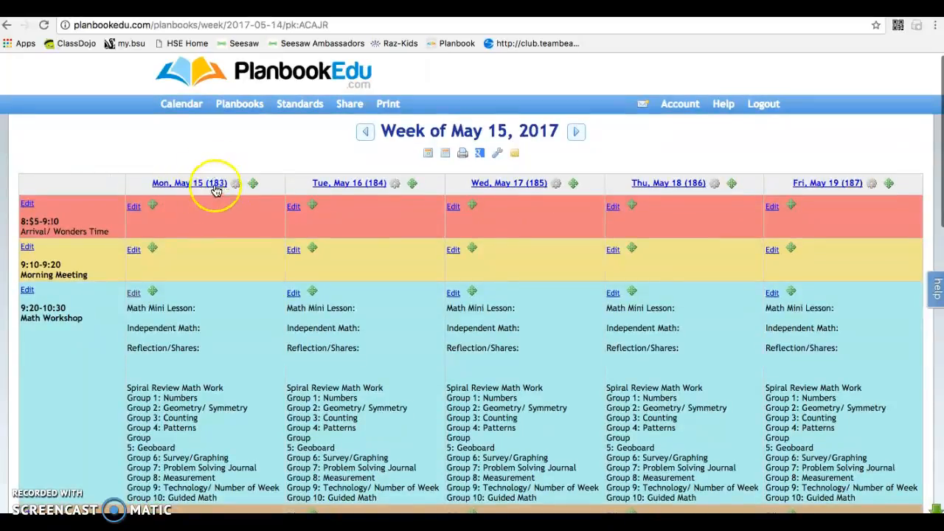
{"action": "scroll", "coordinate": [210, 193], "scroll_direction": "down", "scroll_amount": 2}
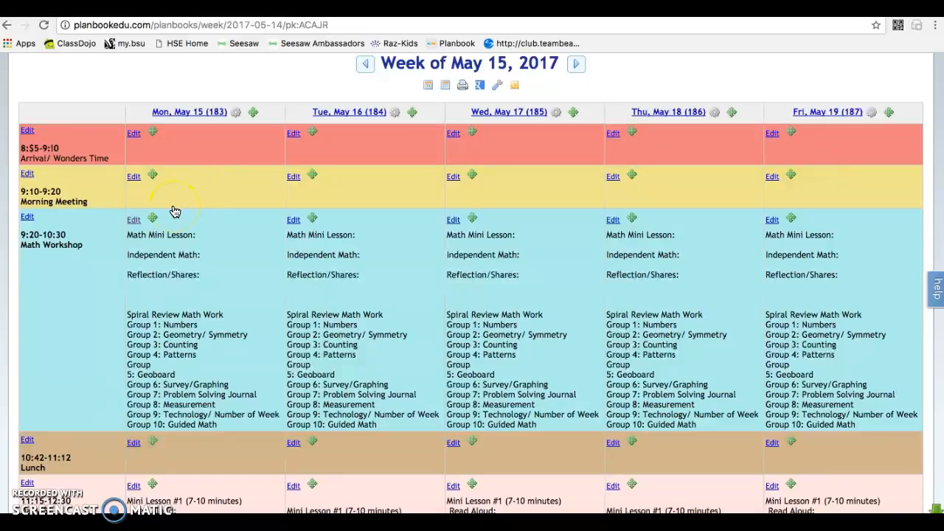
{"action": "scroll", "coordinate": [160, 238], "scroll_direction": "down", "scroll_amount": 1}
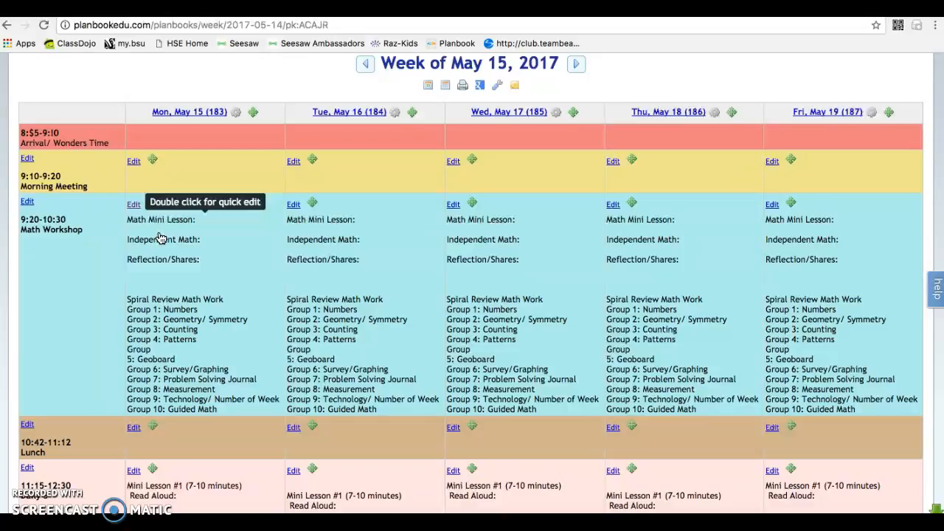
{"action": "left_click", "coordinate": [115, 252]}
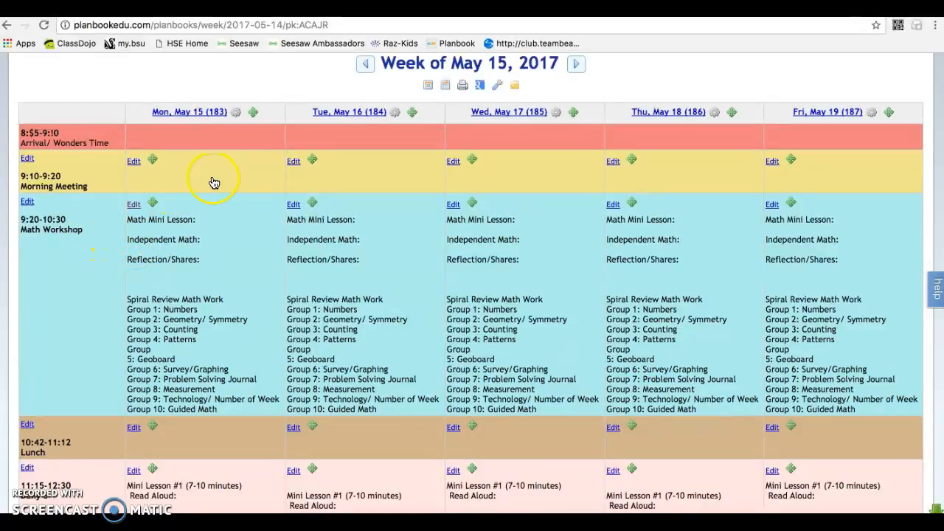
Step: Export the single day Monday, May 15 to PDF with standards shown as codes and look through its pages
{"action": "left_click", "coordinate": [236, 114]}
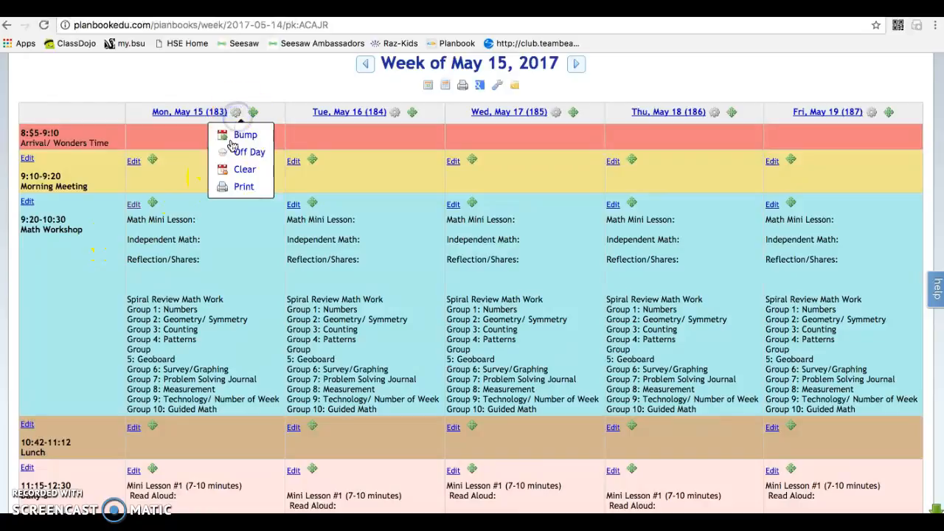
{"action": "left_click", "coordinate": [241, 186]}
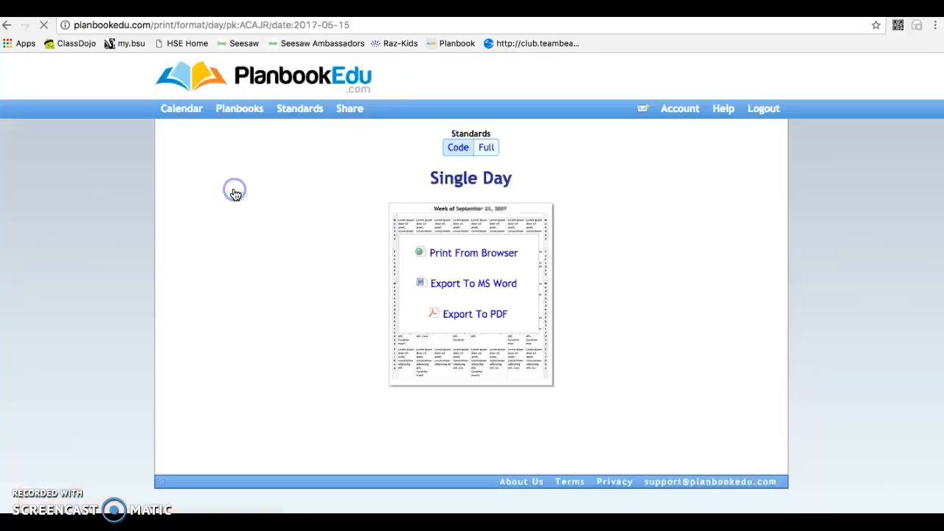
{"action": "left_click", "coordinate": [464, 312]}
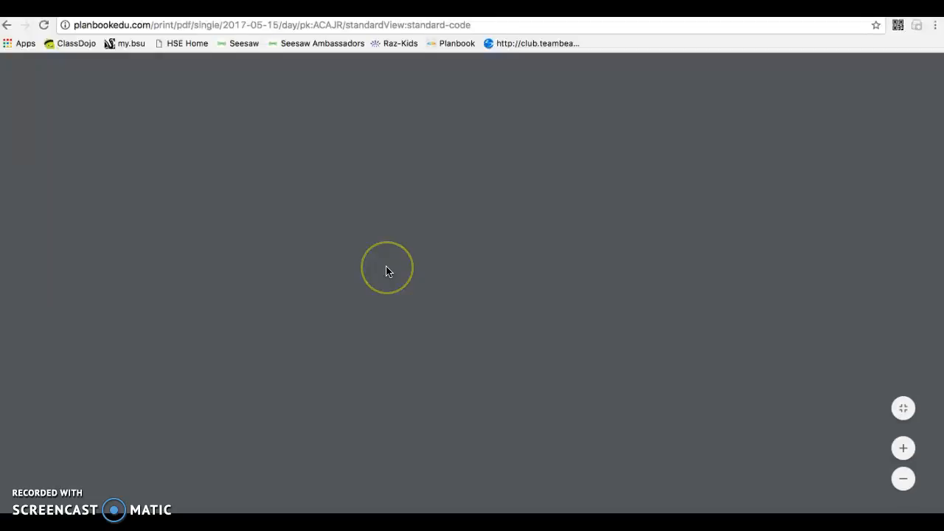
{"action": "scroll", "coordinate": [389, 271], "scroll_direction": "down", "scroll_amount": 3}
{"action": "scroll", "coordinate": [385, 272], "scroll_direction": "down", "scroll_amount": 20}
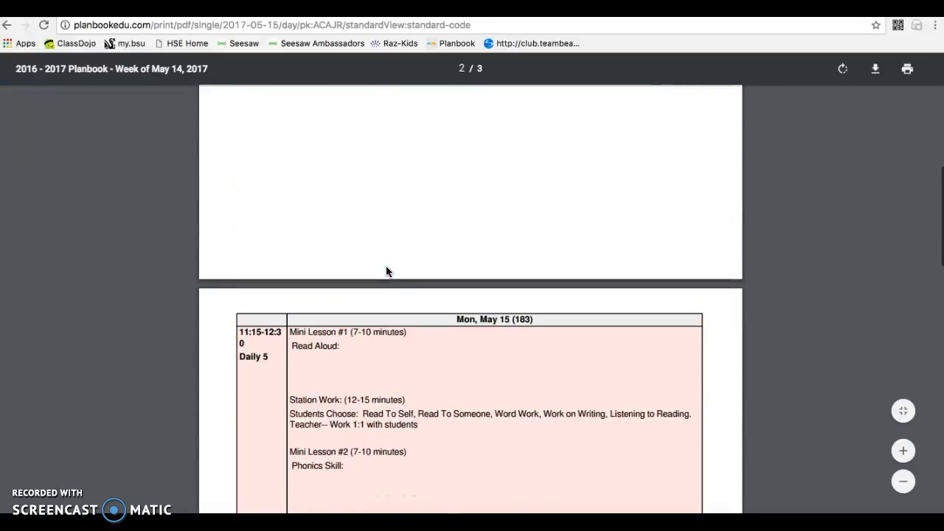
{"action": "scroll", "coordinate": [385, 271], "scroll_direction": "down", "scroll_amount": 2}
{"action": "scroll", "coordinate": [386, 271], "scroll_direction": "up", "scroll_amount": 10}
{"action": "scroll", "coordinate": [385, 270], "scroll_direction": "up", "scroll_amount": 15}
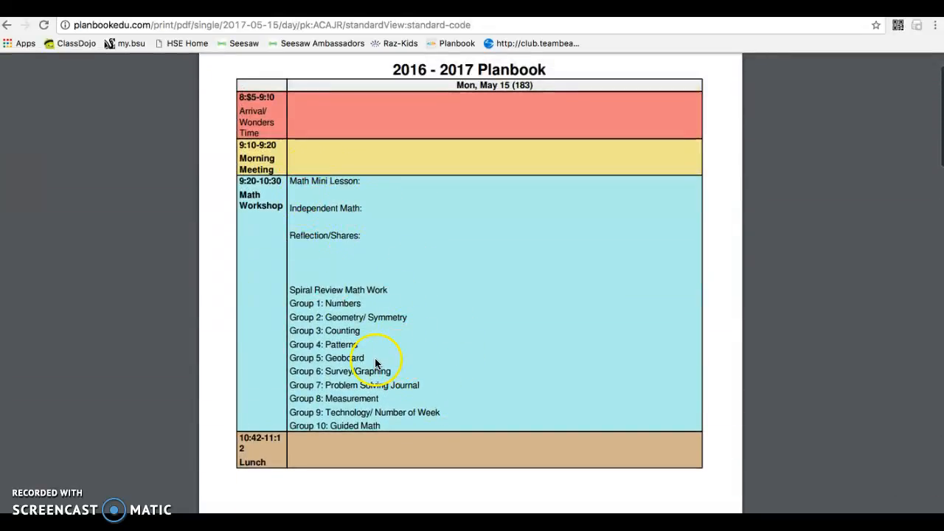
{"action": "scroll", "coordinate": [384, 362], "scroll_direction": "up", "scroll_amount": 2}
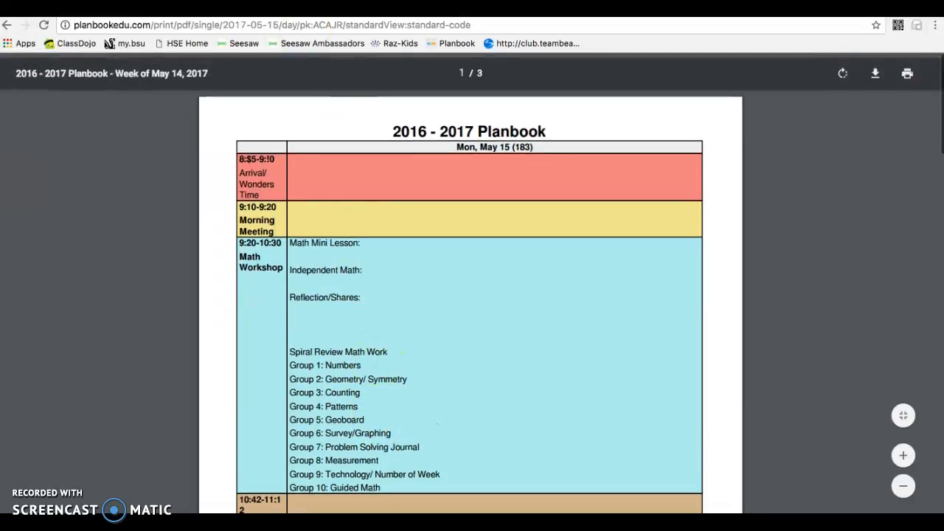
Step: Set standards to Full in the single-day print options and return to the week of May 15, 2017
{"action": "left_click", "coordinate": [9, 25]}
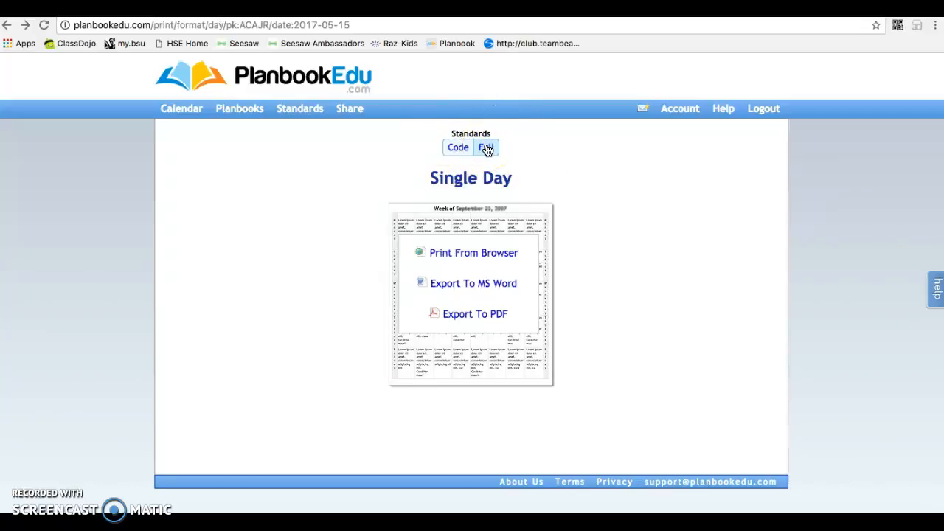
{"action": "left_click", "coordinate": [6, 26]}
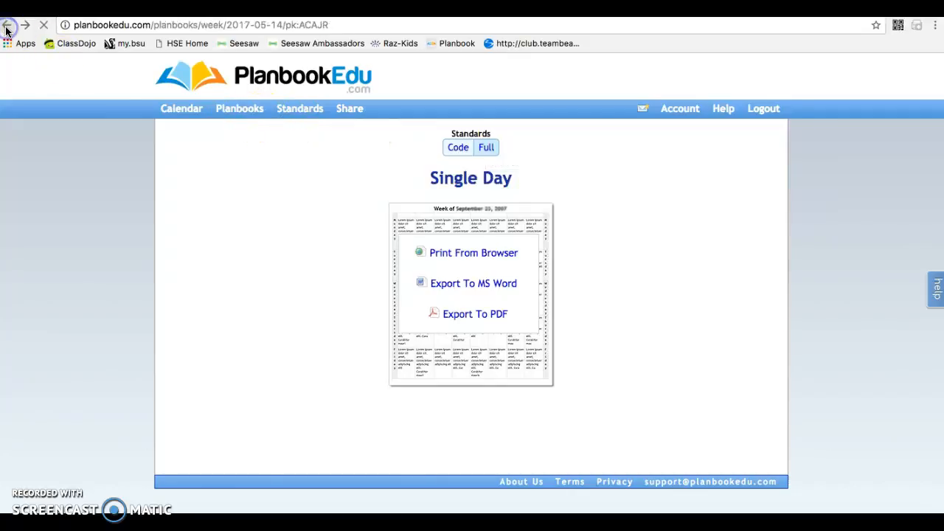
{"action": "scroll", "coordinate": [152, 216], "scroll_direction": "up", "scroll_amount": 3}
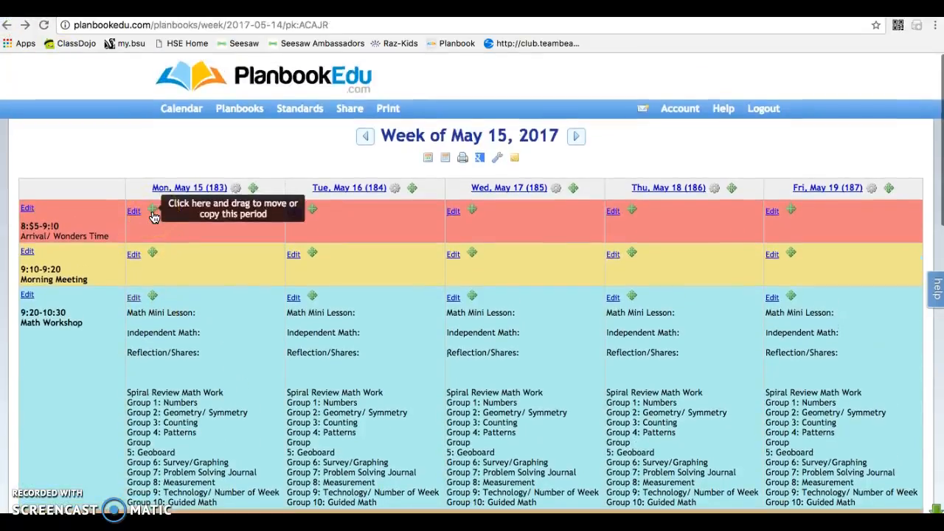
Step: View Monday's Math Workshop entry in the quick editor and leave it without saving
{"action": "scroll", "coordinate": [153, 216], "scroll_direction": "down", "scroll_amount": 1}
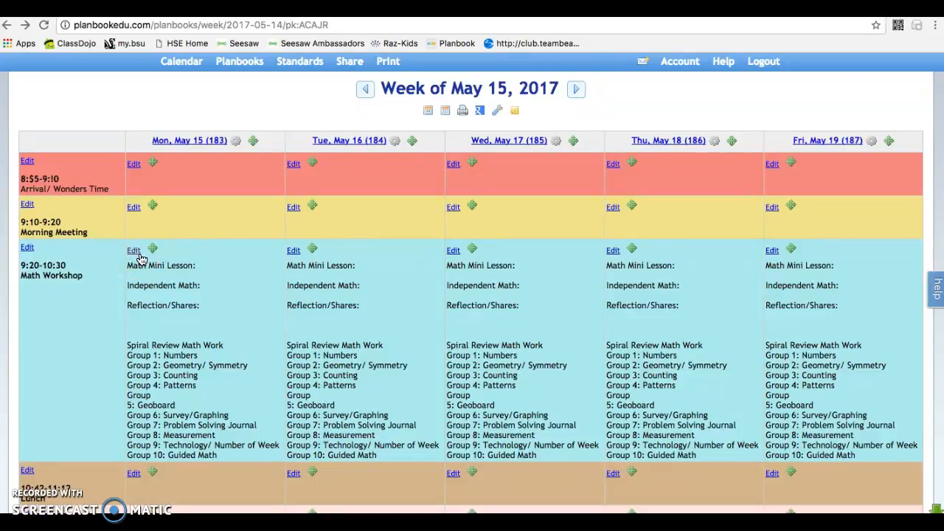
{"action": "left_click", "coordinate": [230, 271]}
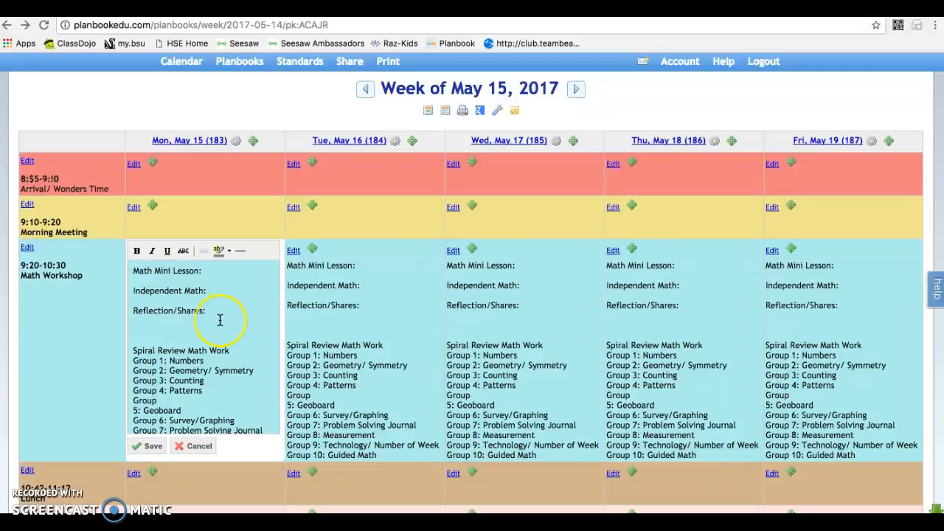
{"action": "scroll", "coordinate": [220, 320], "scroll_direction": "down", "scroll_amount": 5}
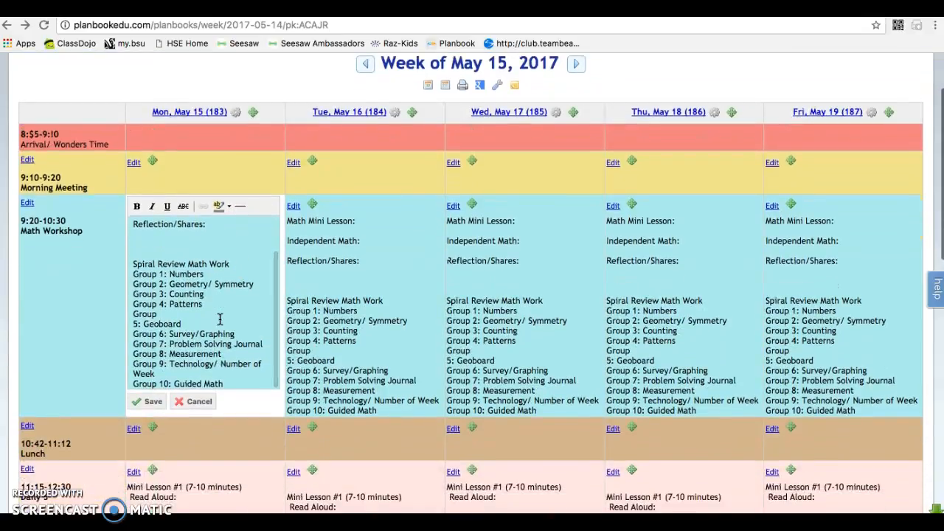
{"action": "left_click", "coordinate": [194, 402]}
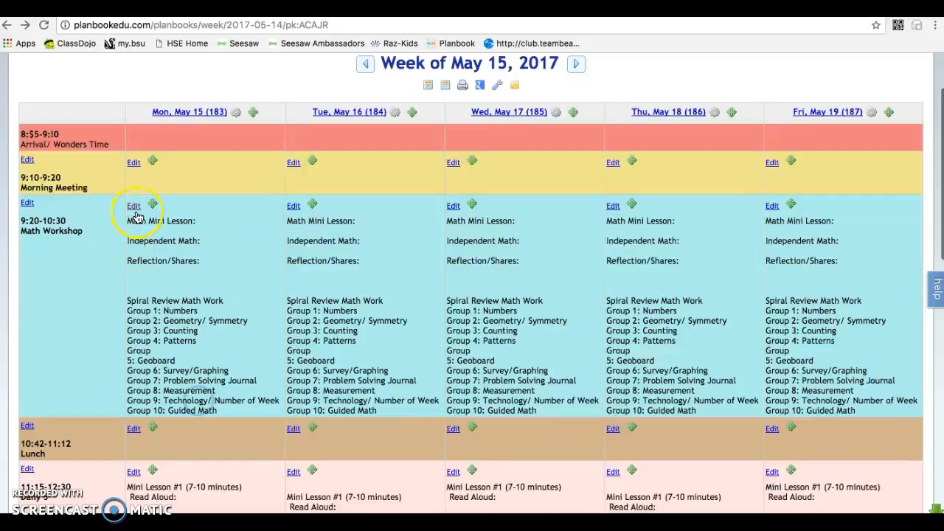
Step: Open Monday's Math Workshop entry in the full editor and add "Math Review" beneath Math Mini Lesson
{"action": "left_click", "coordinate": [134, 205]}
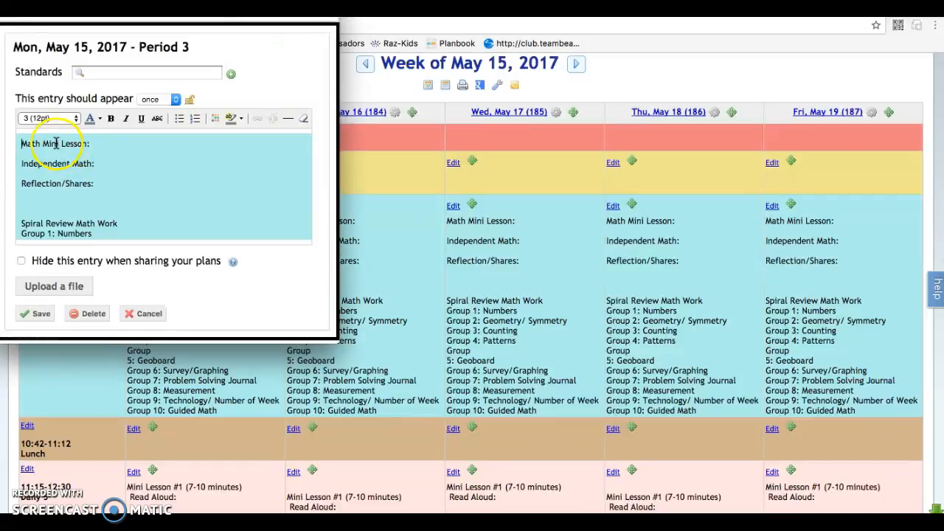
{"action": "left_click", "coordinate": [194, 203]}
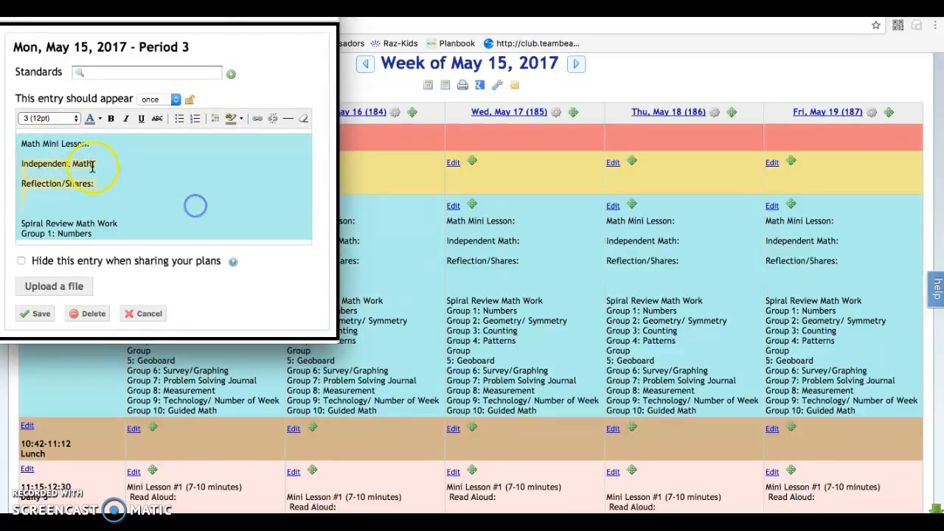
{"action": "left_click", "coordinate": [273, 311]}
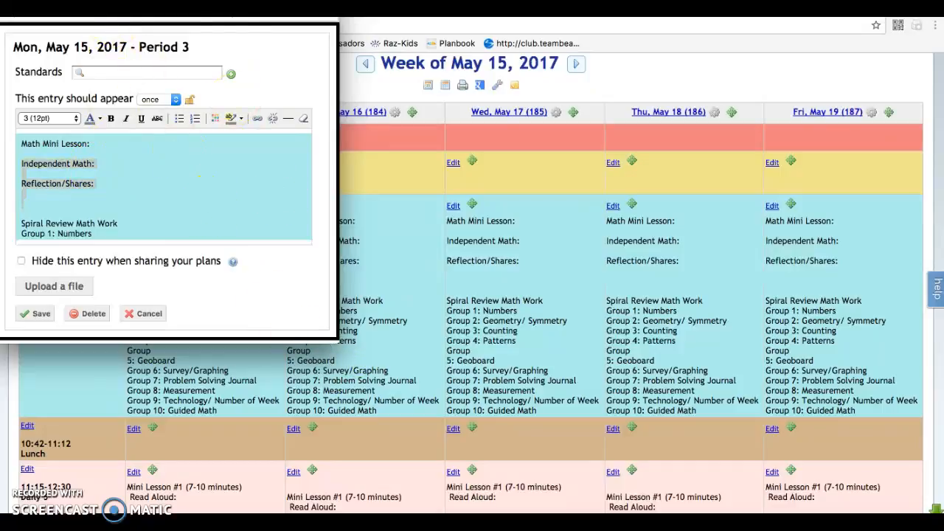
{"action": "left_click_drag", "start_coordinate": [215, 2], "coordinate": [390, 126]}
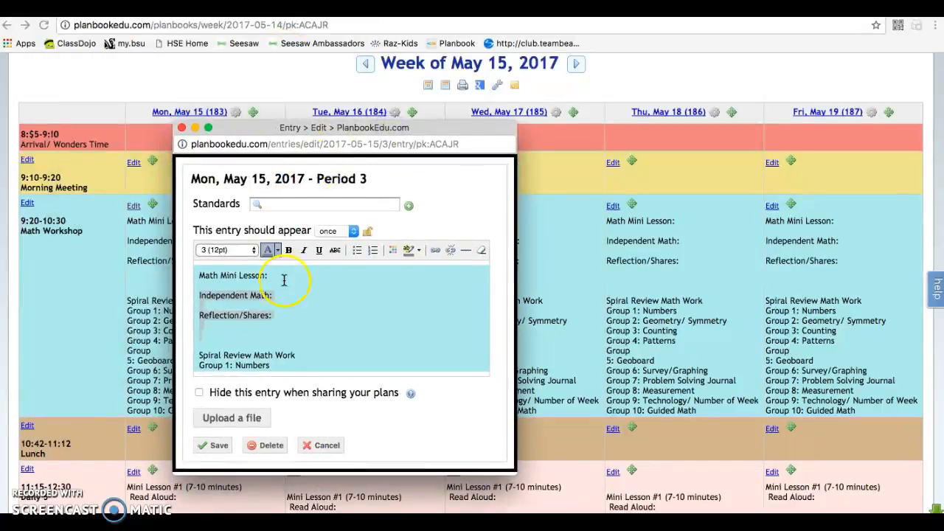
{"action": "left_click", "coordinate": [300, 308]}
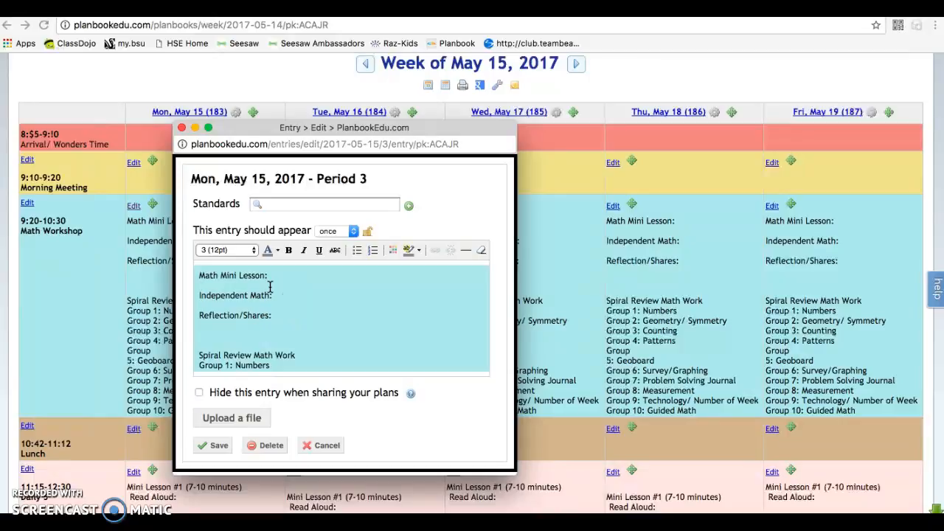
{"action": "type", "text": "th RE"}
{"action": "key", "text": "Return"}
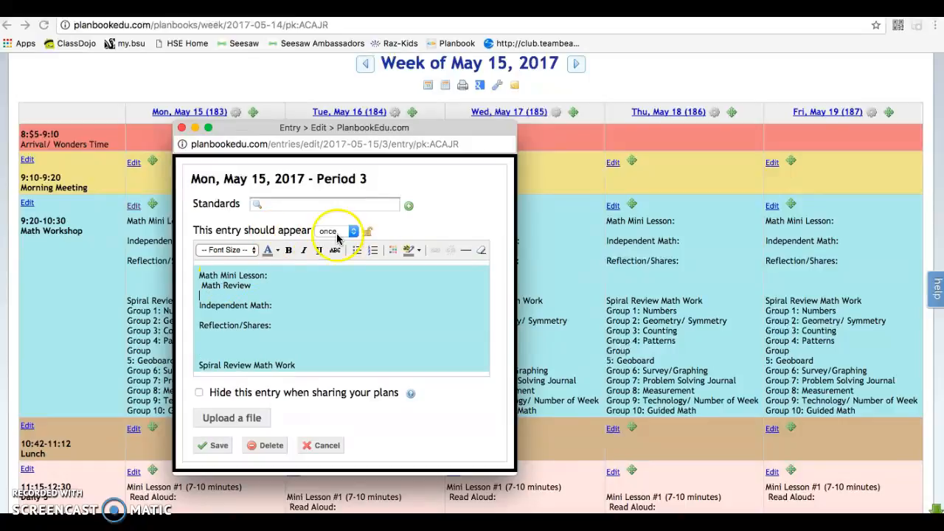
Step: Attach the Indiana, Mathematics, Kindergarten standards K.NS.1 and K.NS.4 to Monday's Math Workshop entry and save it
{"action": "left_click", "coordinate": [407, 208]}
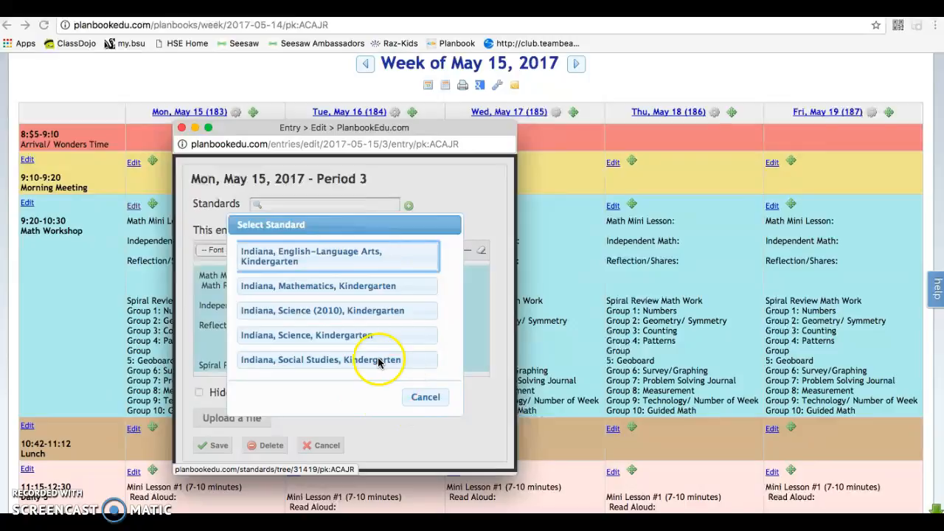
{"action": "left_click", "coordinate": [315, 295]}
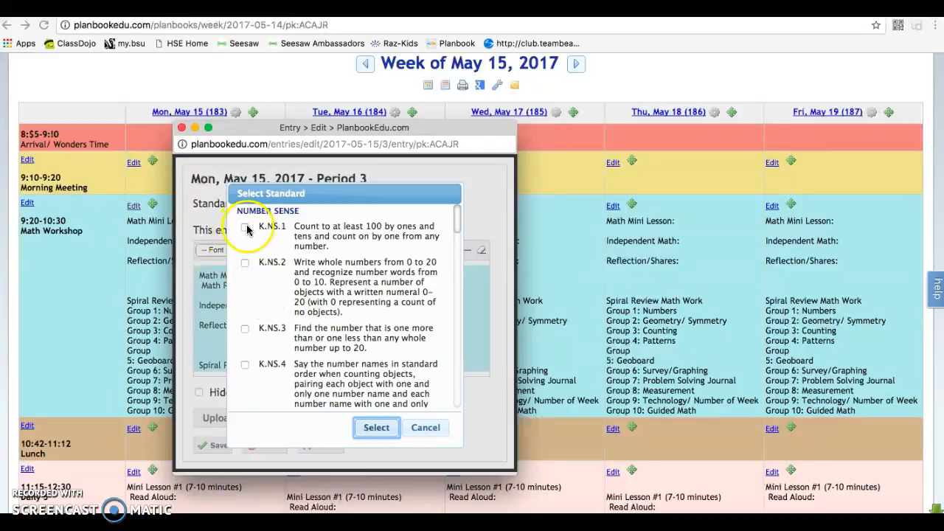
{"action": "scroll", "coordinate": [248, 236], "scroll_direction": "down", "scroll_amount": 3}
{"action": "left_click", "coordinate": [245, 278]}
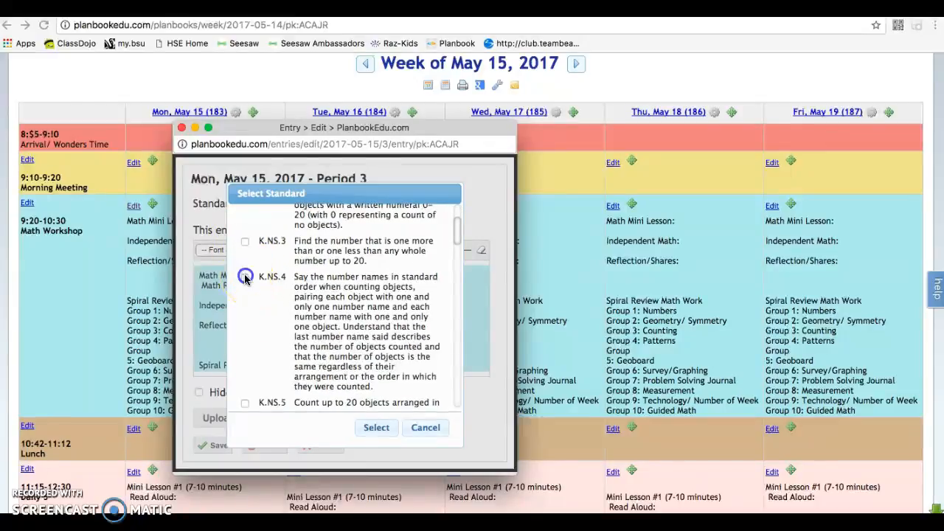
{"action": "scroll", "coordinate": [245, 277], "scroll_direction": "down", "scroll_amount": 1}
{"action": "left_click", "coordinate": [376, 429]}
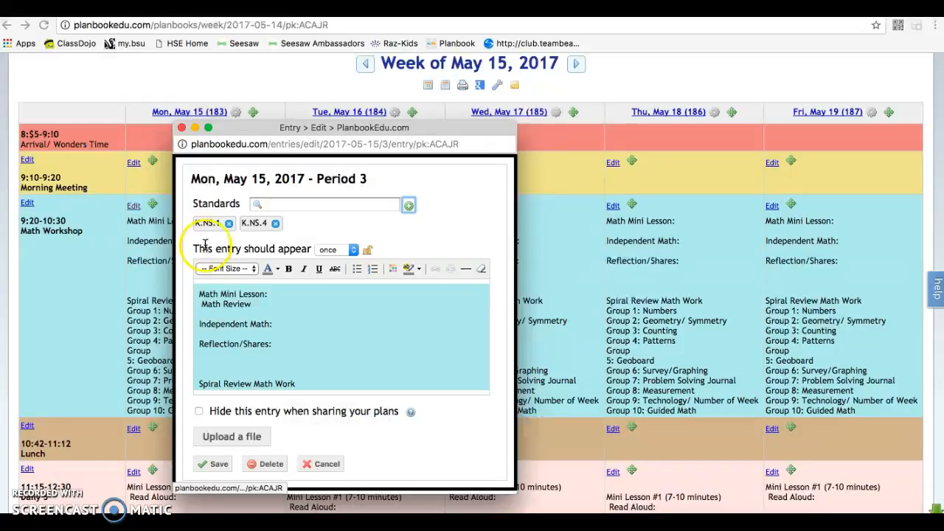
{"action": "left_click", "coordinate": [221, 462]}
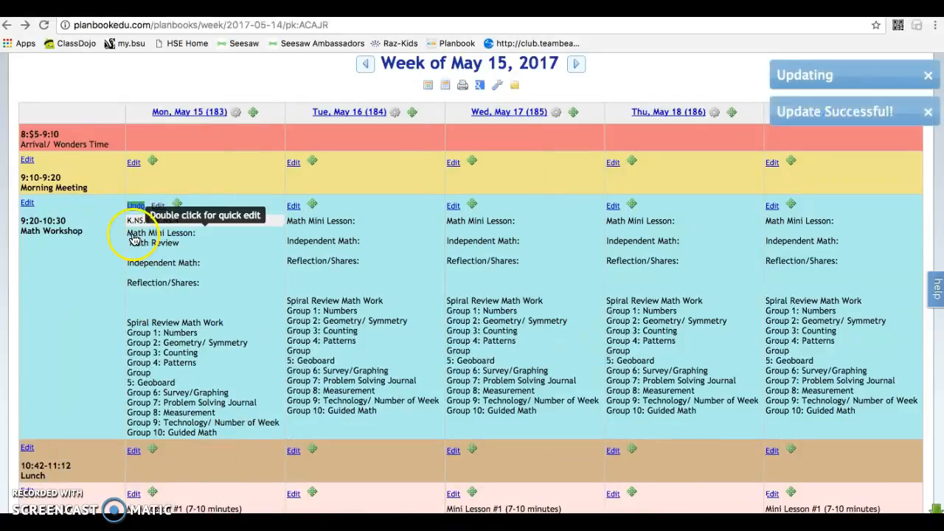
Step: Compare the Full and Code displays of the standards in the weekly view, leaving them set to Code
{"action": "scroll", "coordinate": [218, 237], "scroll_direction": "up", "scroll_amount": 2}
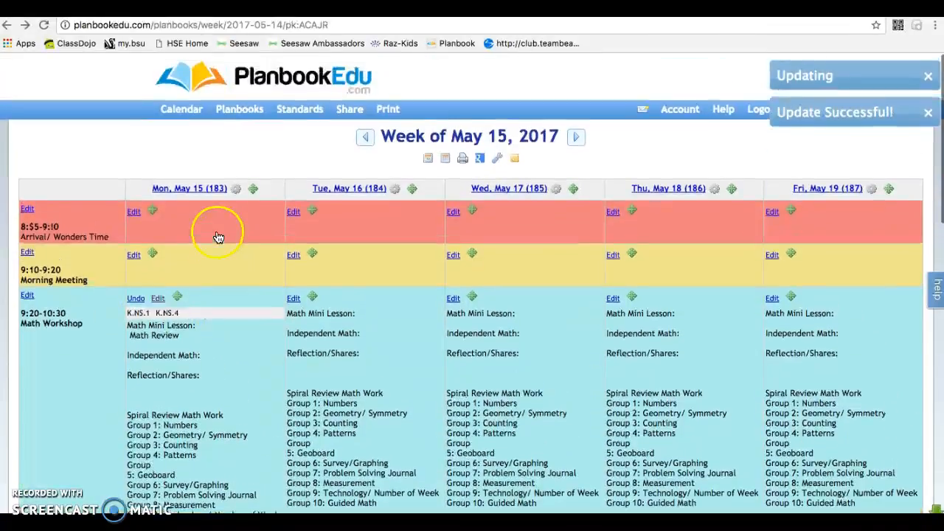
{"action": "left_click", "coordinate": [495, 160]}
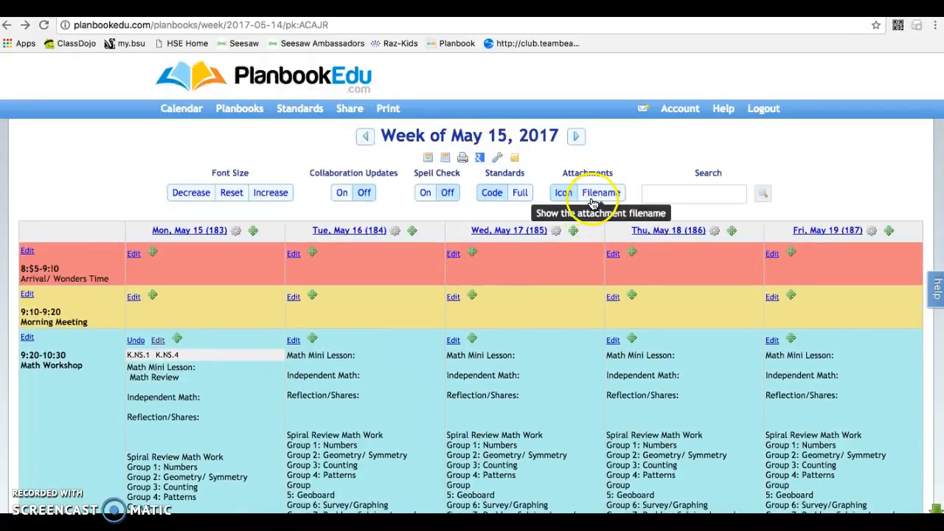
{"action": "left_click", "coordinate": [520, 193]}
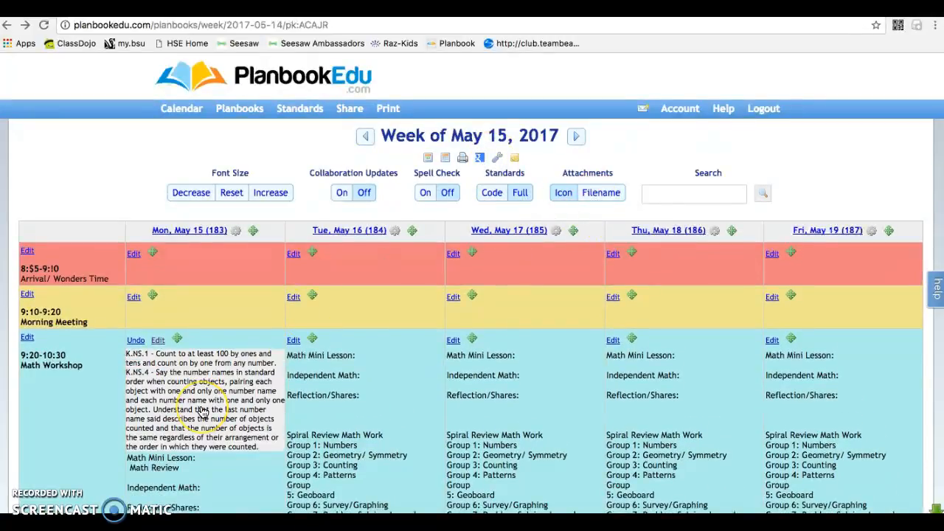
{"action": "left_click", "coordinate": [484, 197]}
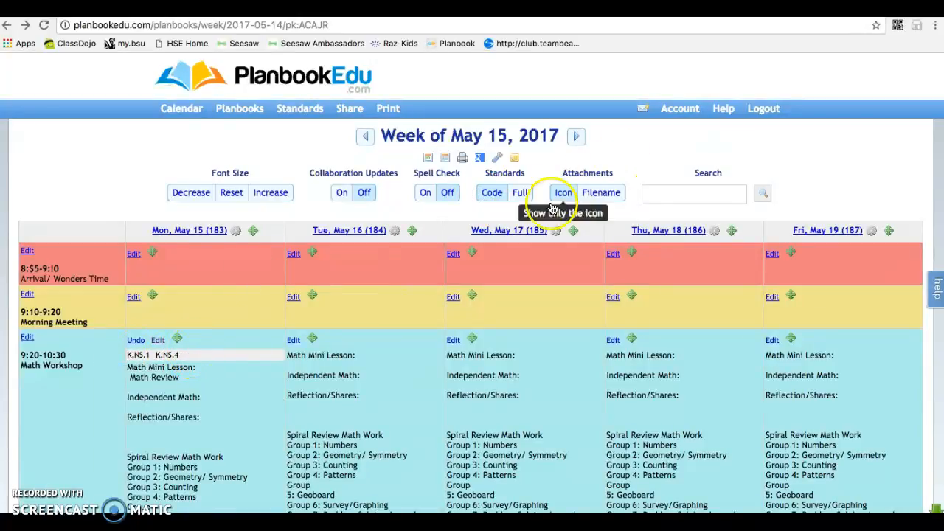
{"action": "left_click", "coordinate": [521, 198]}
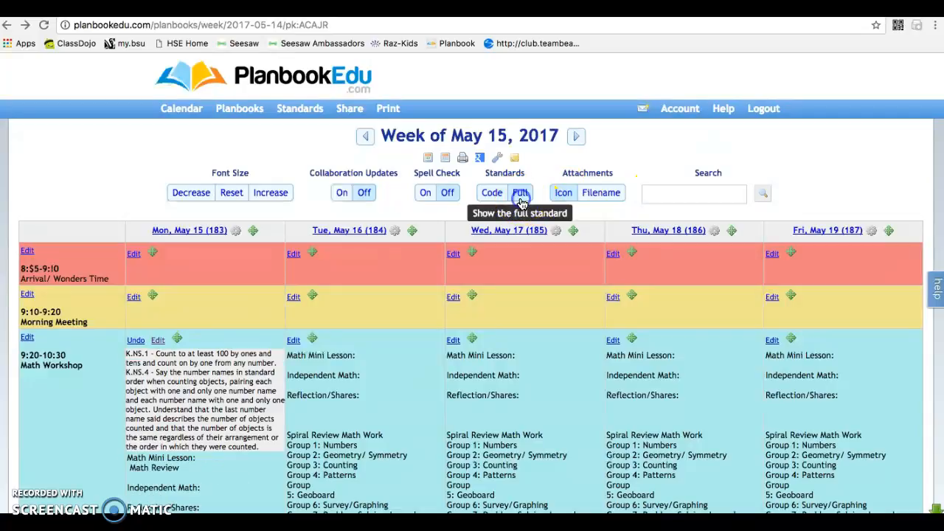
{"action": "left_click", "coordinate": [489, 198]}
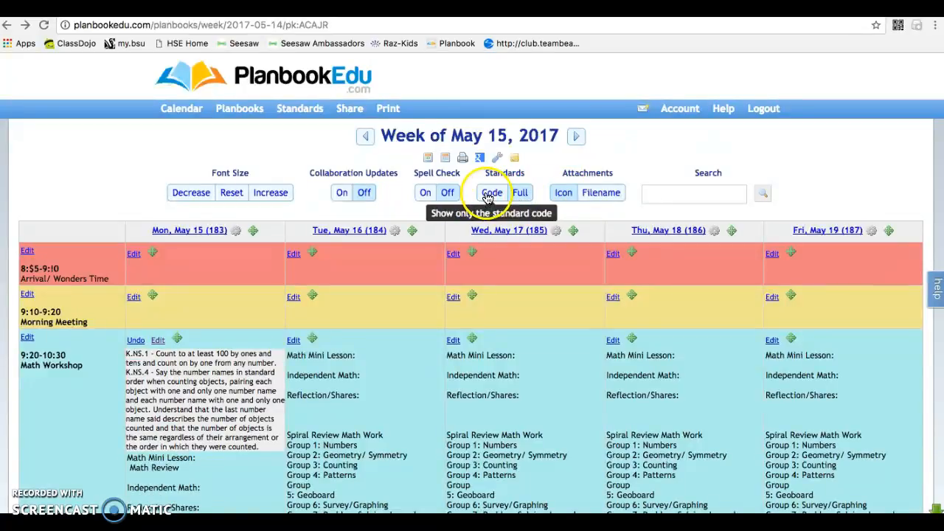
{"action": "scroll", "coordinate": [225, 222], "scroll_direction": "down", "scroll_amount": 2}
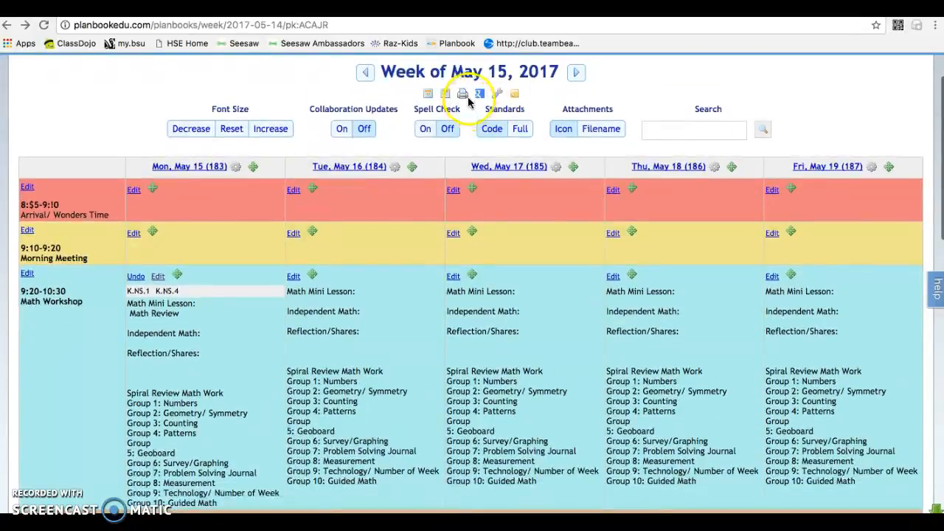
Step: View the options in the full editor for Monday's Math Workshop entry and close it without saving
{"action": "scroll", "coordinate": [502, 111], "scroll_direction": "down", "scroll_amount": 1}
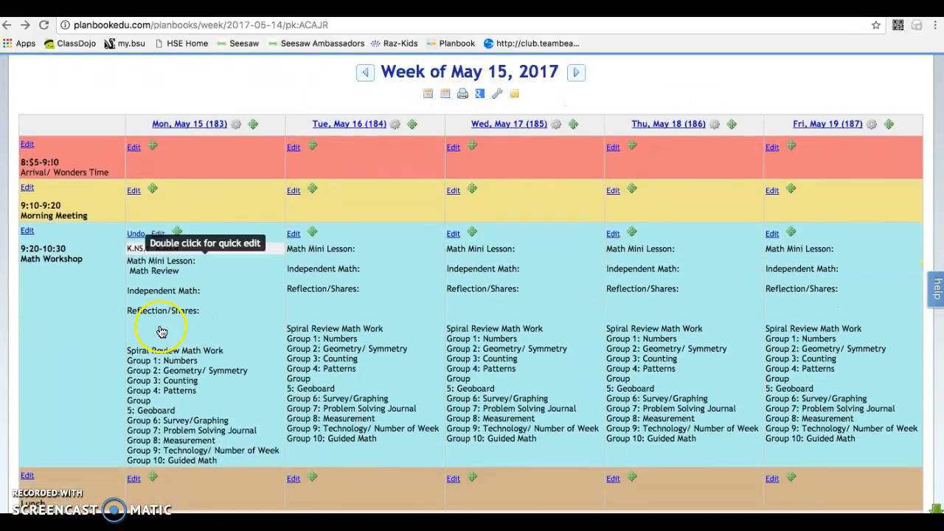
{"action": "scroll", "coordinate": [178, 334], "scroll_direction": "down", "scroll_amount": 1}
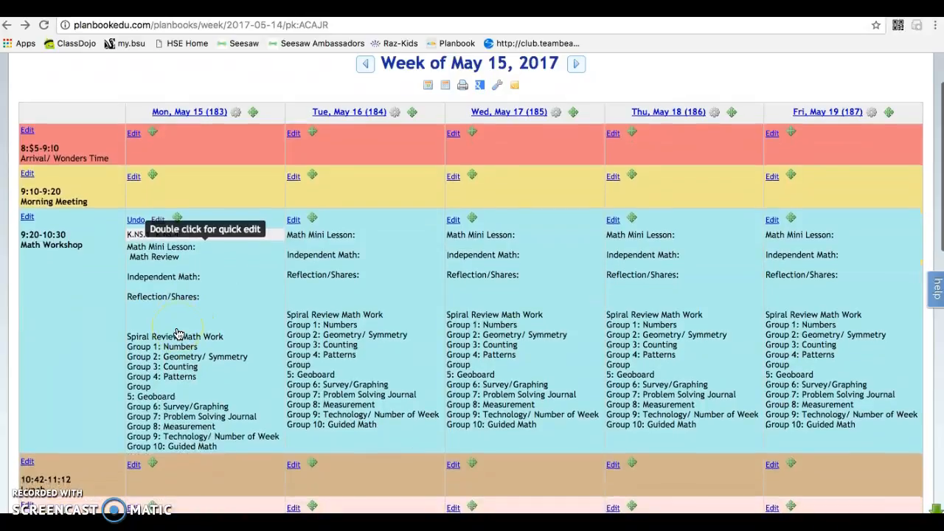
{"action": "left_click", "coordinate": [158, 221]}
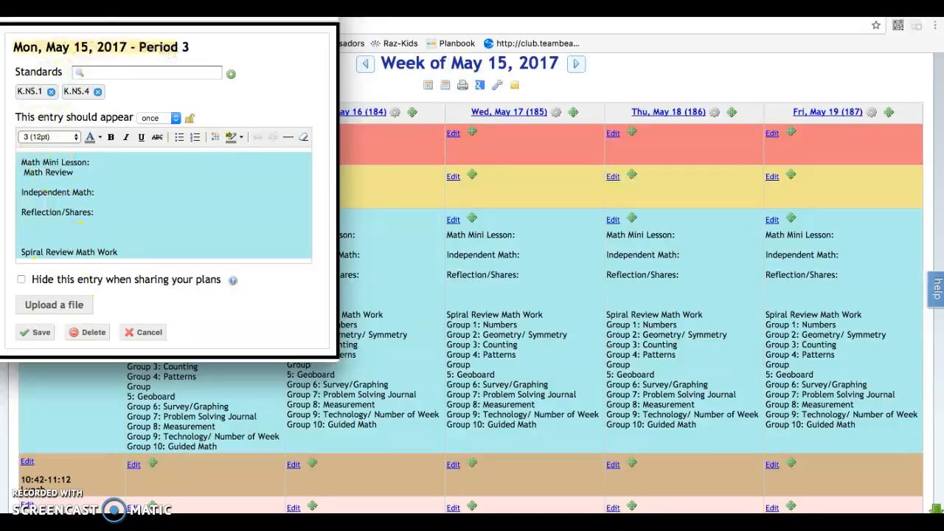
{"action": "left_click_drag", "start_coordinate": [154, 0], "coordinate": [286, 112]}
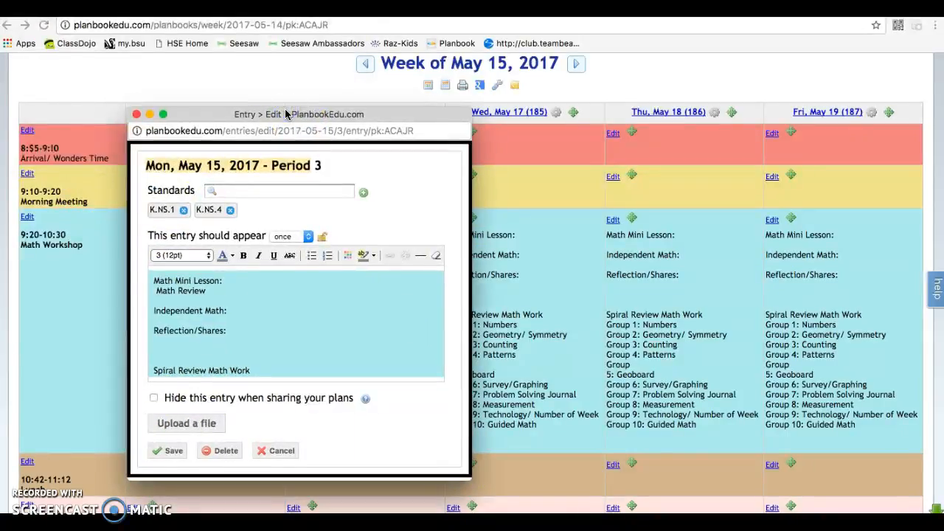
{"action": "left_click", "coordinate": [408, 173]}
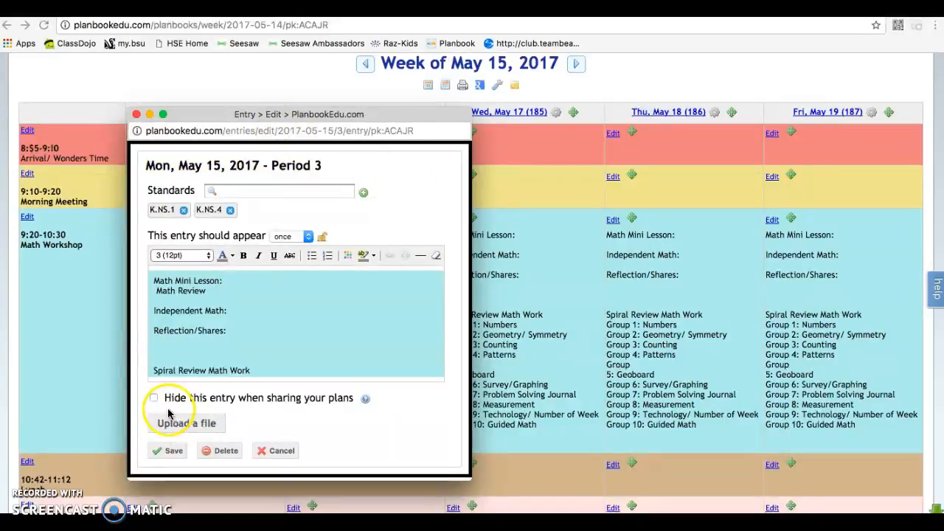
{"action": "left_click", "coordinate": [136, 114]}
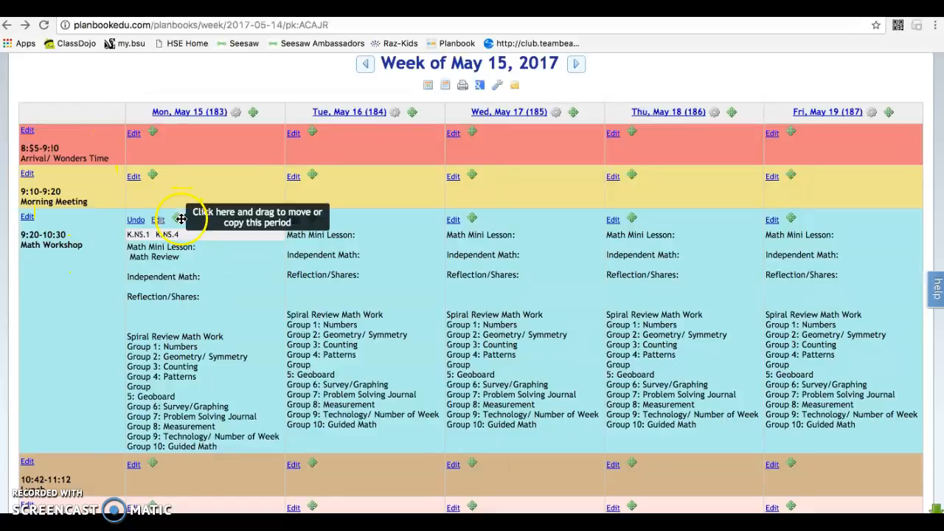
Step: Move Monday's Math Workshop plan to Tuesday, bumping this period's current and future plans forward one day
{"action": "left_click_drag", "start_coordinate": [177, 218], "coordinate": [336, 216]}
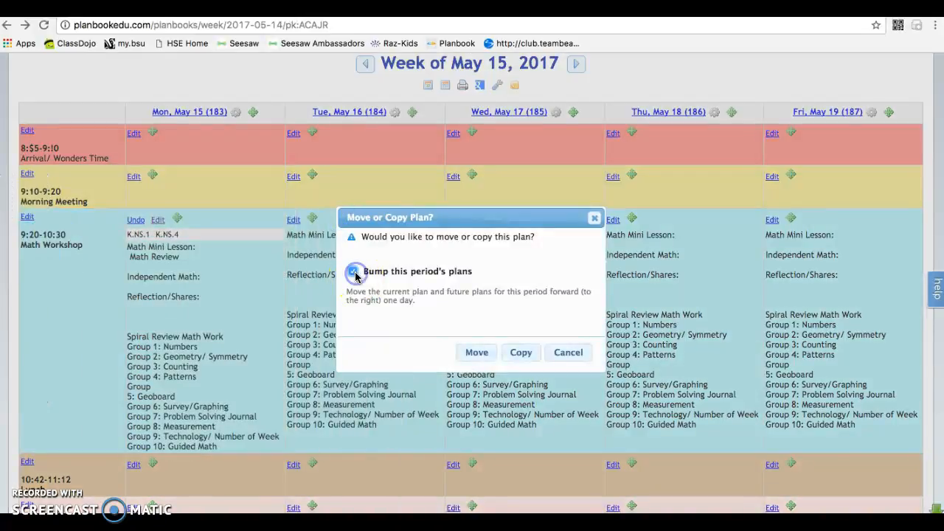
{"action": "left_click", "coordinate": [478, 354]}
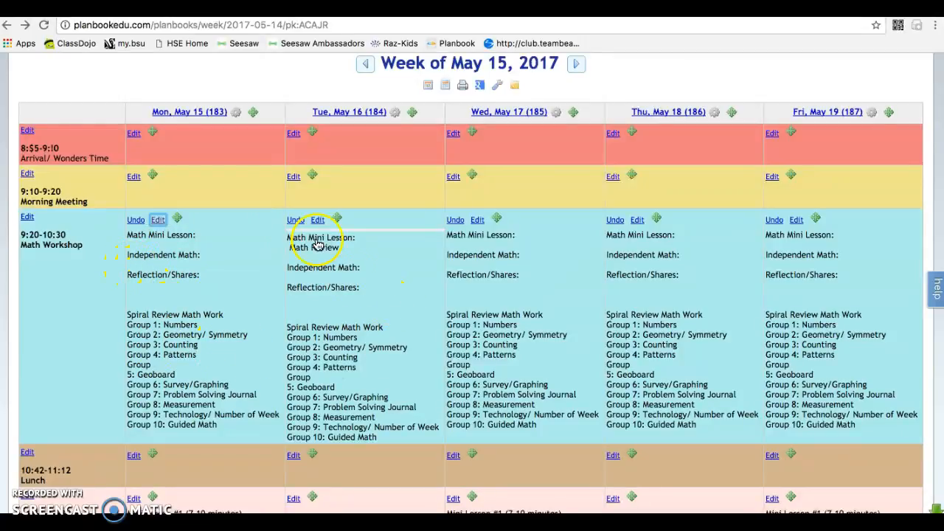
{"action": "mouse_move", "coordinate": [177, 219]}
{"action": "left_mouse_down"}
{"action": "mouse_move", "coordinate": [295, 247]}
{"action": "mouse_move", "coordinate": [33, 206]}
{"action": "mouse_move", "coordinate": [191, 226]}
{"action": "left_mouse_up"}
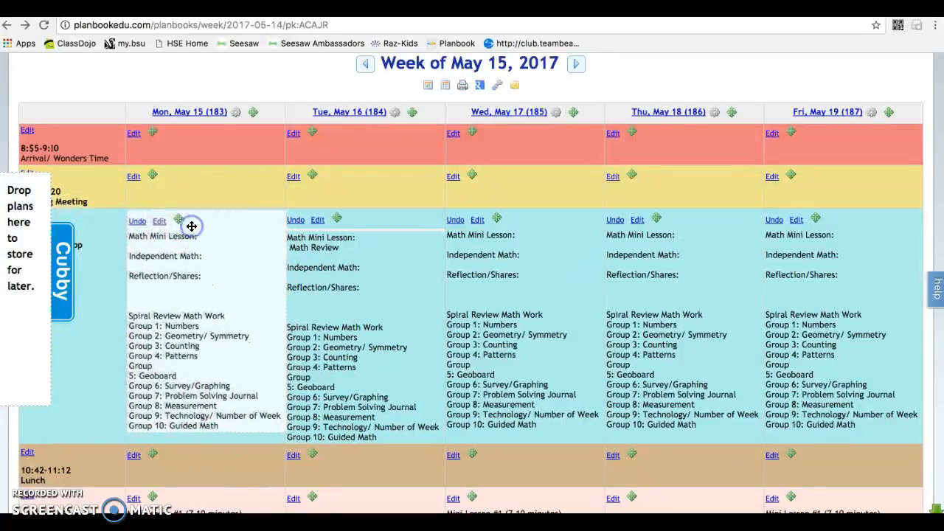
{"action": "scroll", "coordinate": [303, 239], "scroll_direction": "up", "scroll_amount": 2}
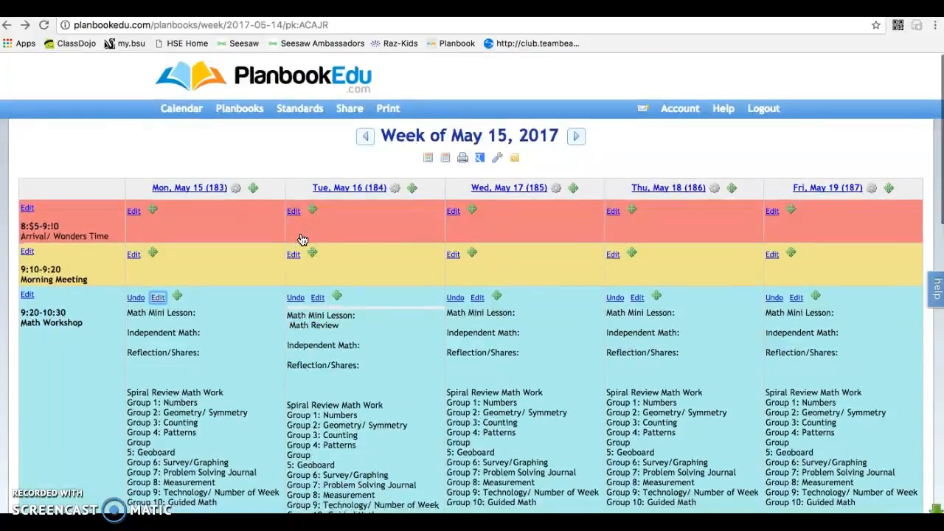
{"action": "scroll", "coordinate": [302, 240], "scroll_direction": "down", "scroll_amount": 1}
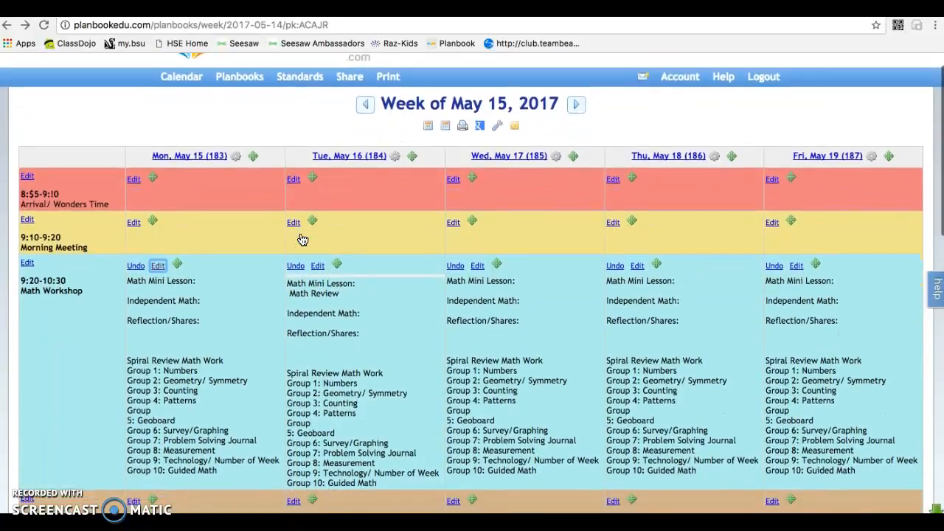
{"action": "scroll", "coordinate": [302, 239], "scroll_direction": "down", "scroll_amount": 10}
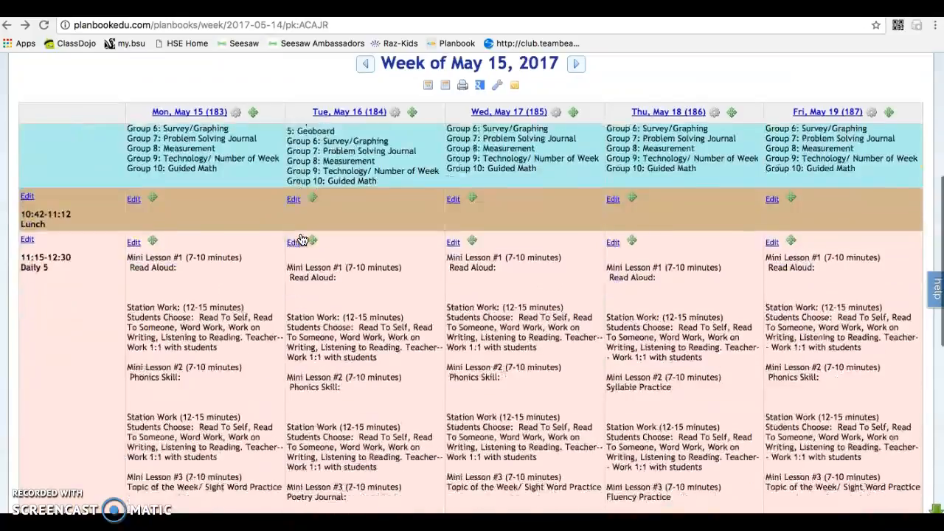
{"action": "scroll", "coordinate": [302, 240], "scroll_direction": "down", "scroll_amount": 4}
{"action": "scroll", "coordinate": [302, 239], "scroll_direction": "up", "scroll_amount": 10}
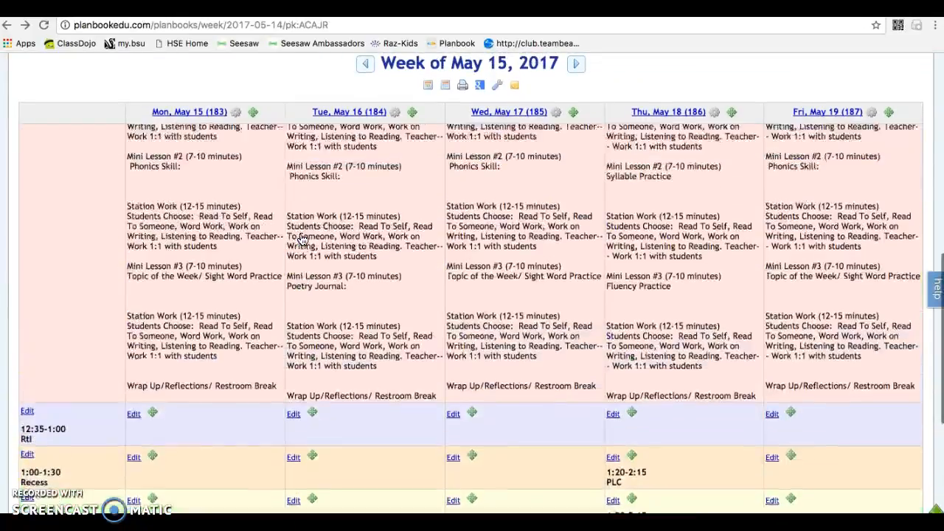
{"action": "scroll", "coordinate": [303, 240], "scroll_direction": "up", "scroll_amount": 3}
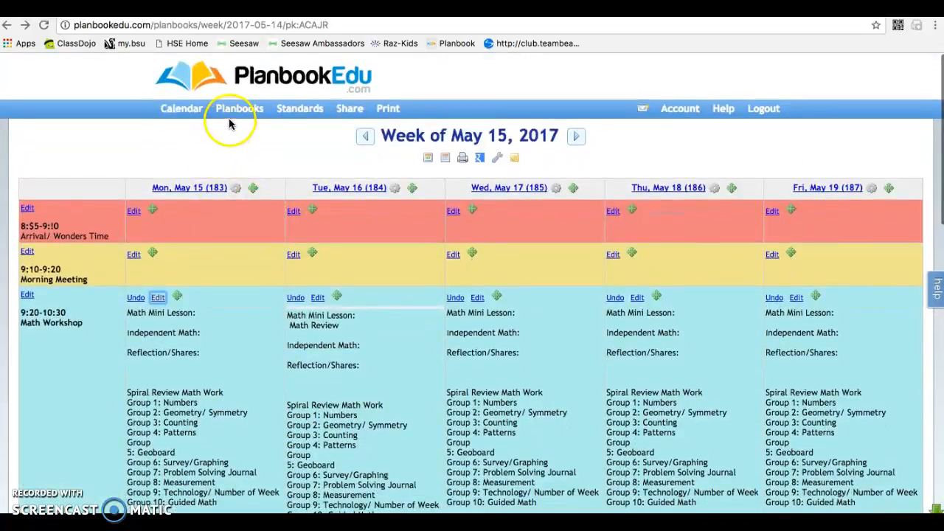
Step: Open the PD planbook's settings for editing and change its name to PD Session
{"action": "left_click", "coordinate": [231, 120]}
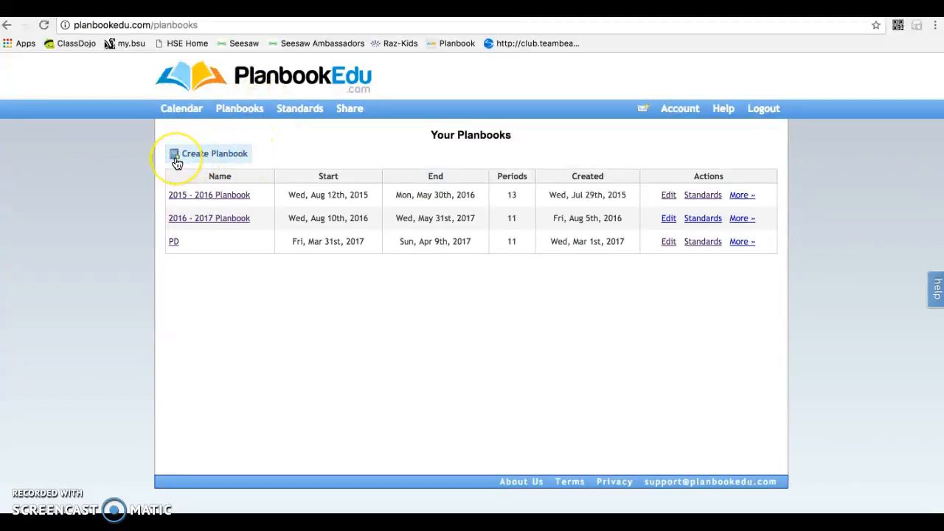
{"action": "left_click", "coordinate": [669, 246]}
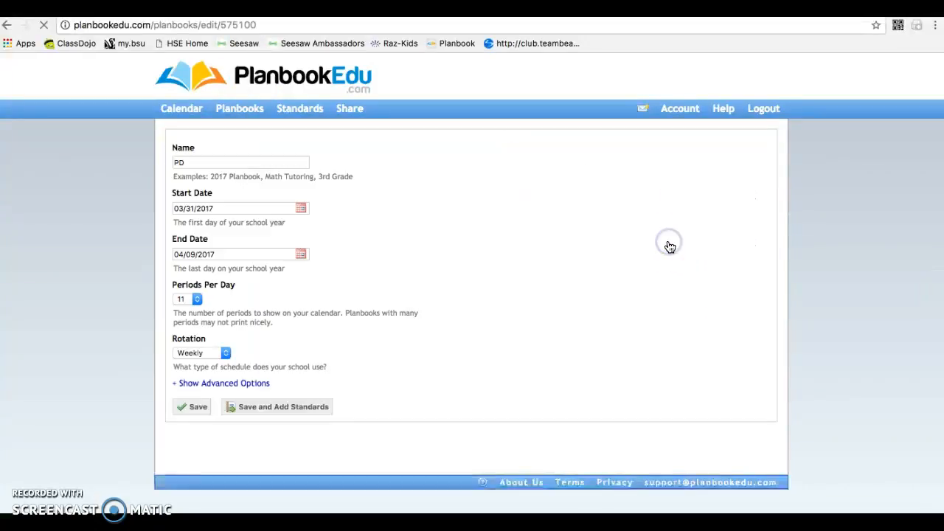
{"action": "left_click", "coordinate": [219, 168]}
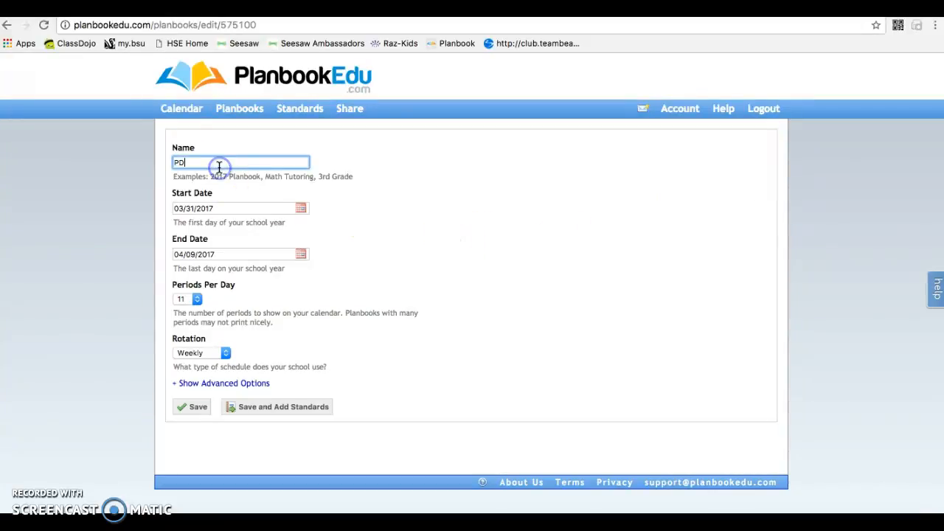
{"action": "type", "text": "Session"}
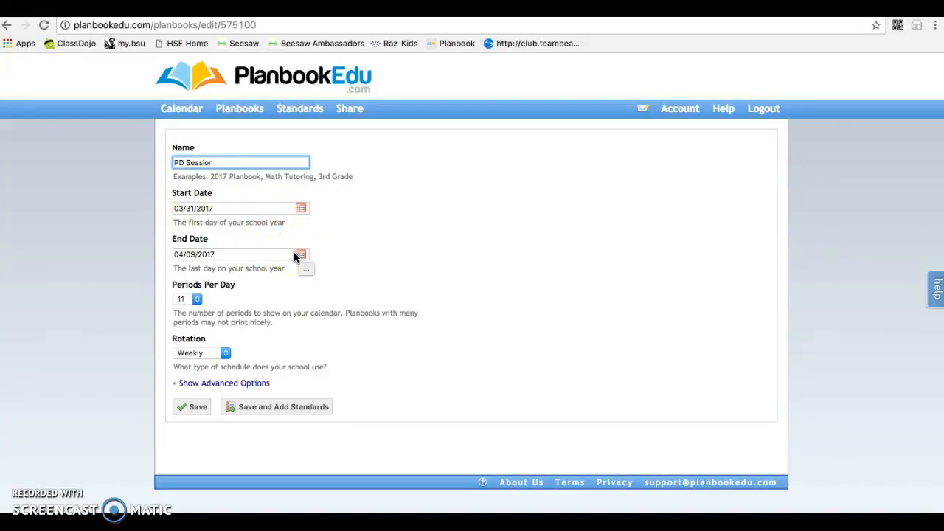
Step: View the choices for Periods Per Day and Rotation, keeping 11 periods and the Weekly schedule
{"action": "left_click", "coordinate": [196, 299]}
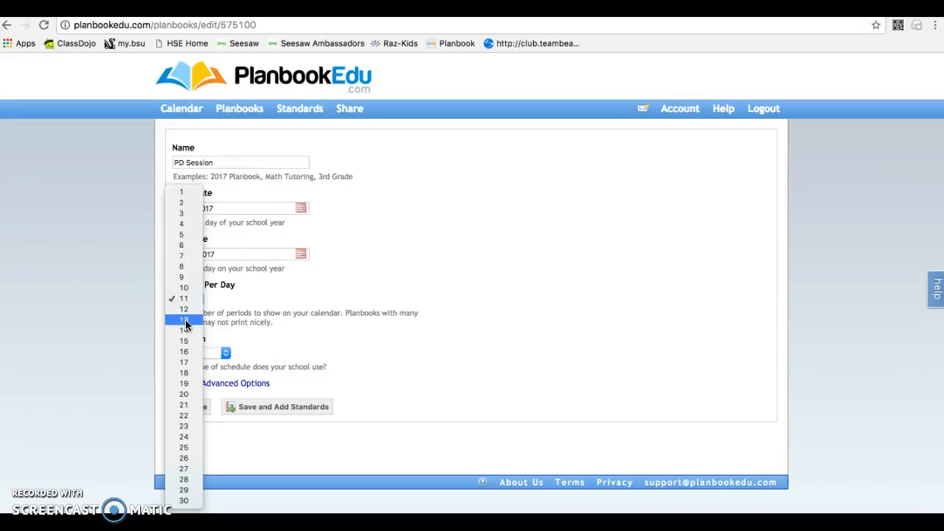
{"action": "left_click", "coordinate": [184, 298]}
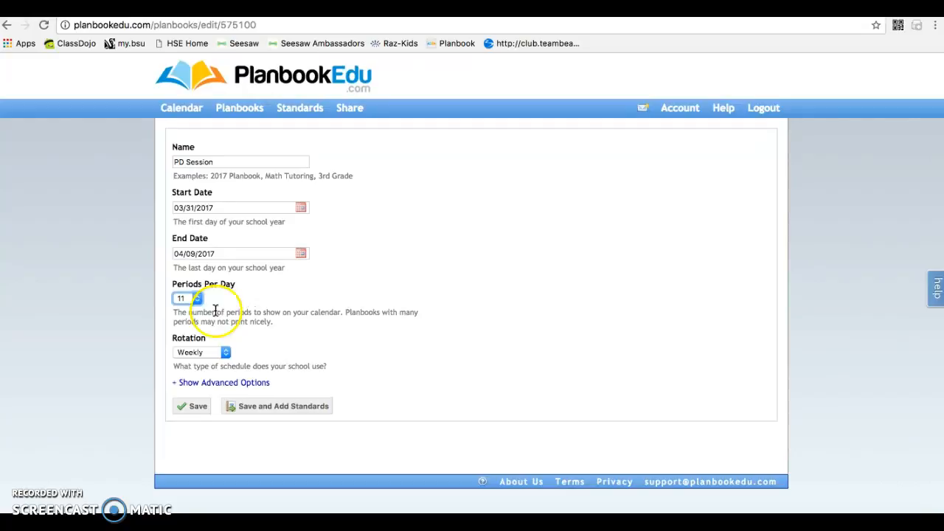
{"action": "left_click", "coordinate": [226, 353]}
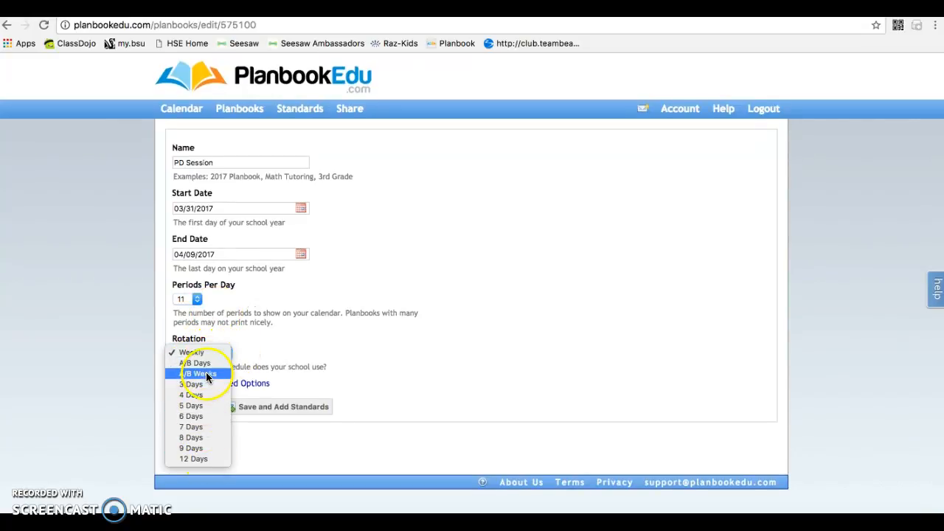
{"action": "left_click", "coordinate": [248, 353]}
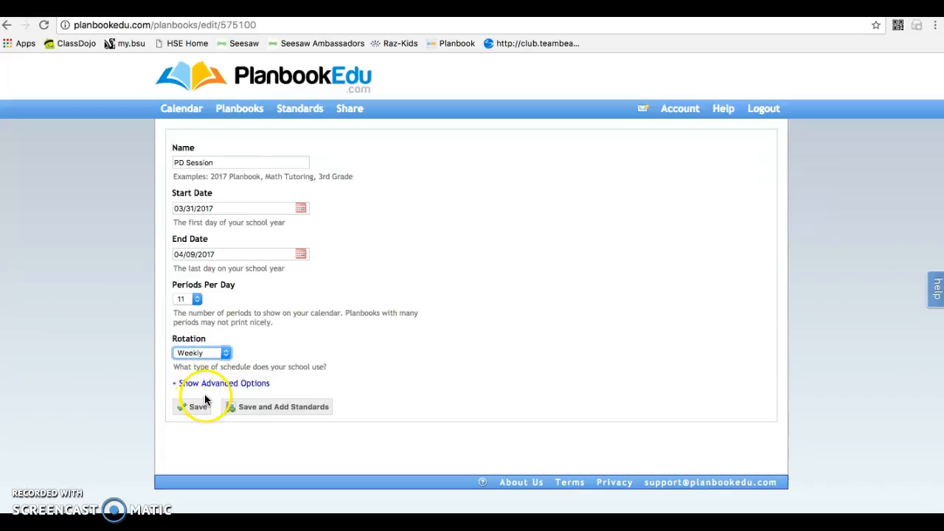
Step: Show the planbook's advanced options and set its title to Week of ... (starting Monday)
{"action": "left_click", "coordinate": [191, 384]}
{"action": "scroll", "coordinate": [190, 388], "scroll_direction": "down", "scroll_amount": 3}
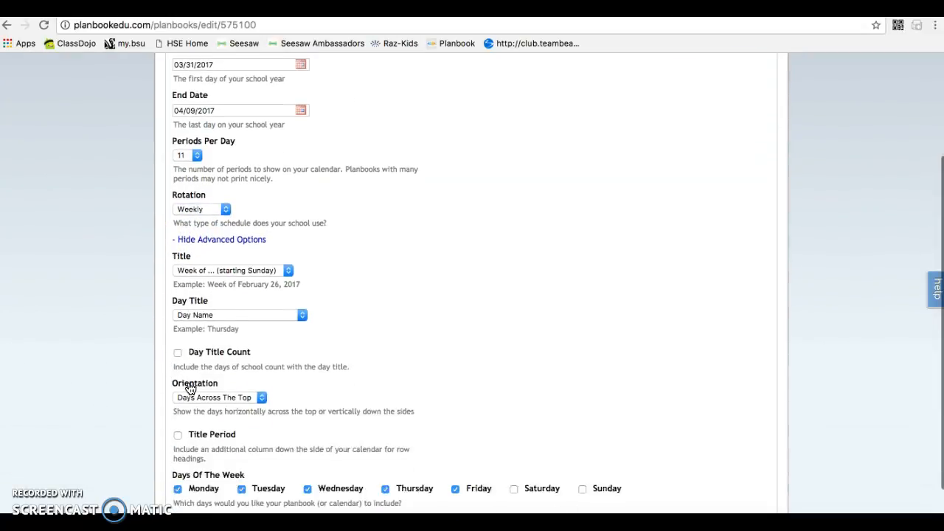
{"action": "left_click", "coordinate": [188, 246]}
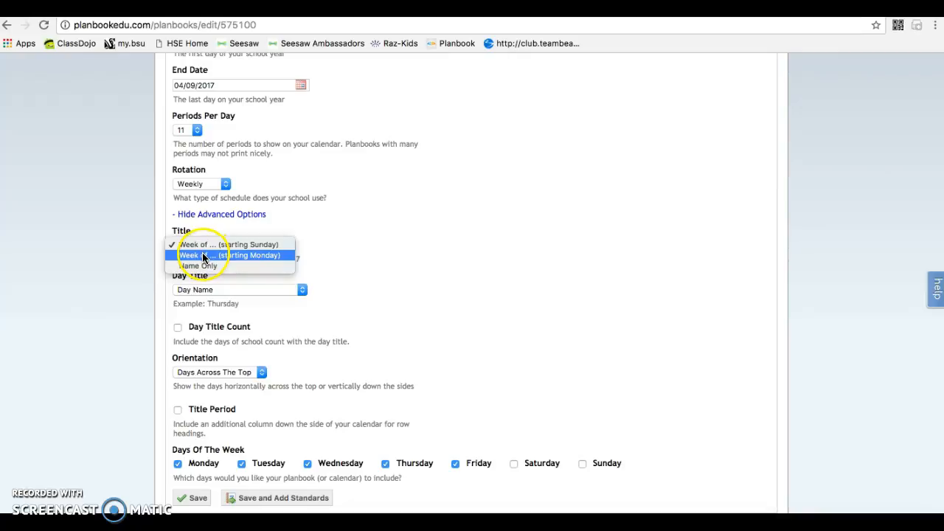
{"action": "left_click", "coordinate": [203, 256]}
{"action": "scroll", "coordinate": [268, 273], "scroll_direction": "down", "scroll_amount": 1}
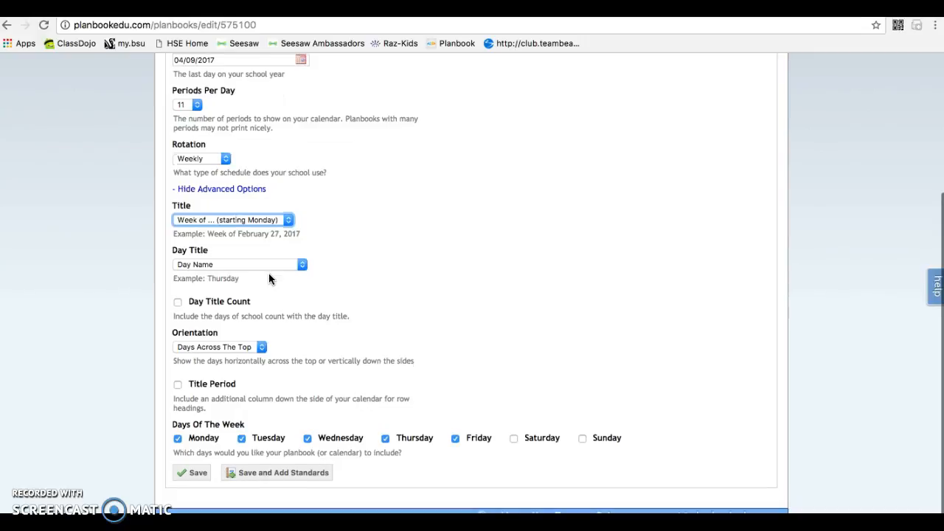
Step: Enable Day Title Count and Title Period, keeping Day Name and Days Across The Top, and save to continue to the planbook's standards
{"action": "left_click", "coordinate": [188, 268]}
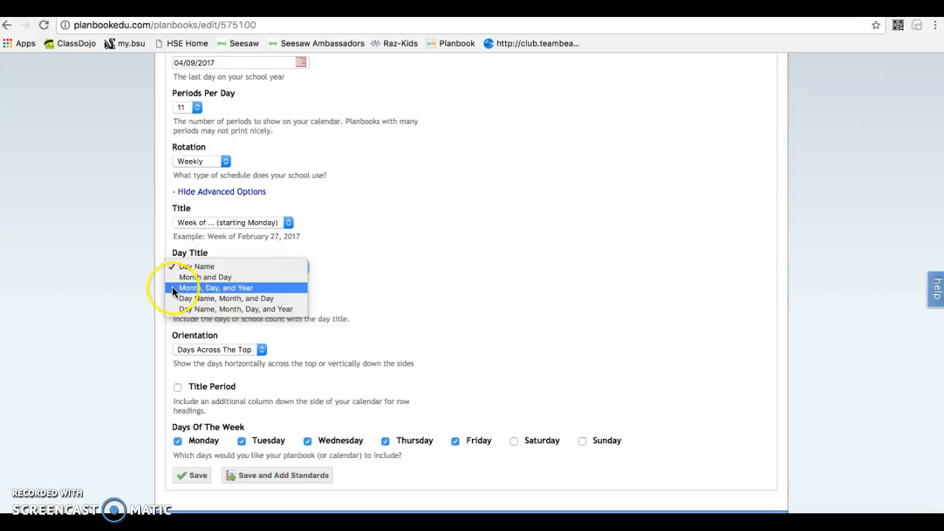
{"action": "left_click", "coordinate": [348, 297]}
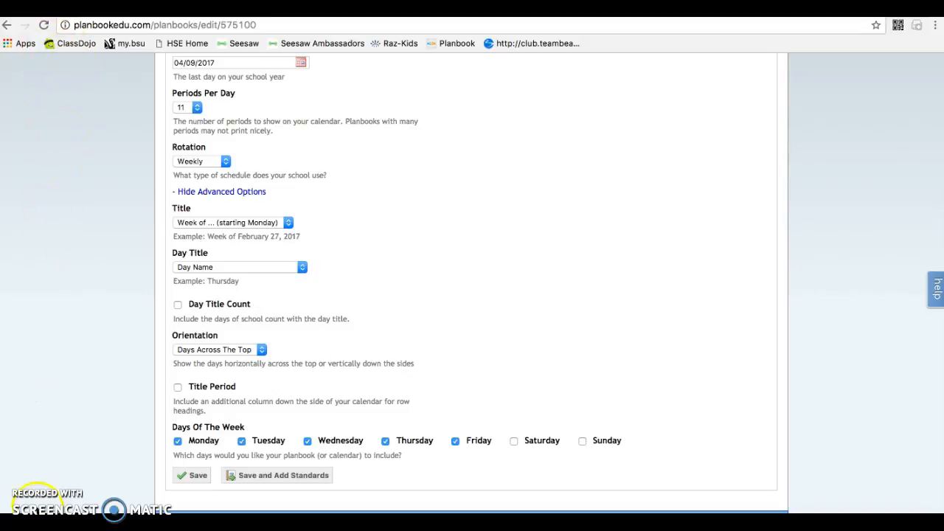
{"action": "left_click", "coordinate": [252, 351]}
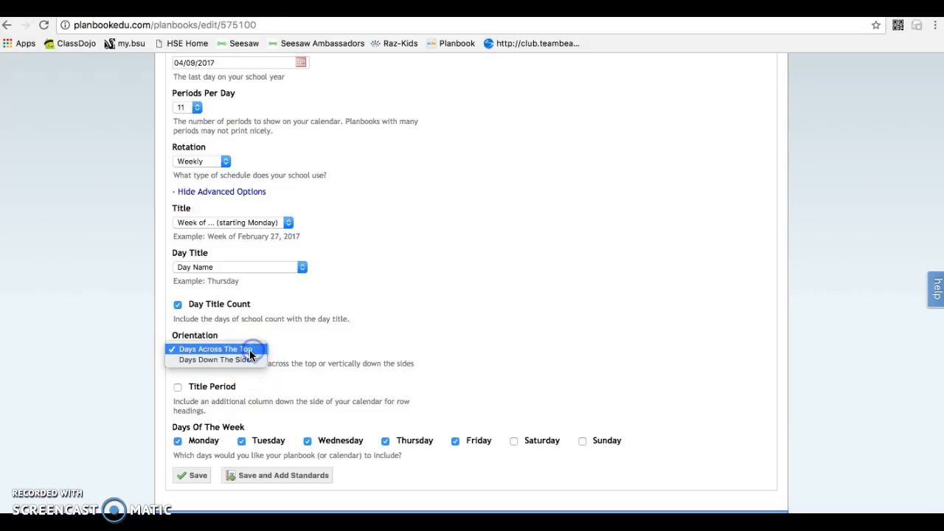
{"action": "left_click", "coordinate": [309, 348]}
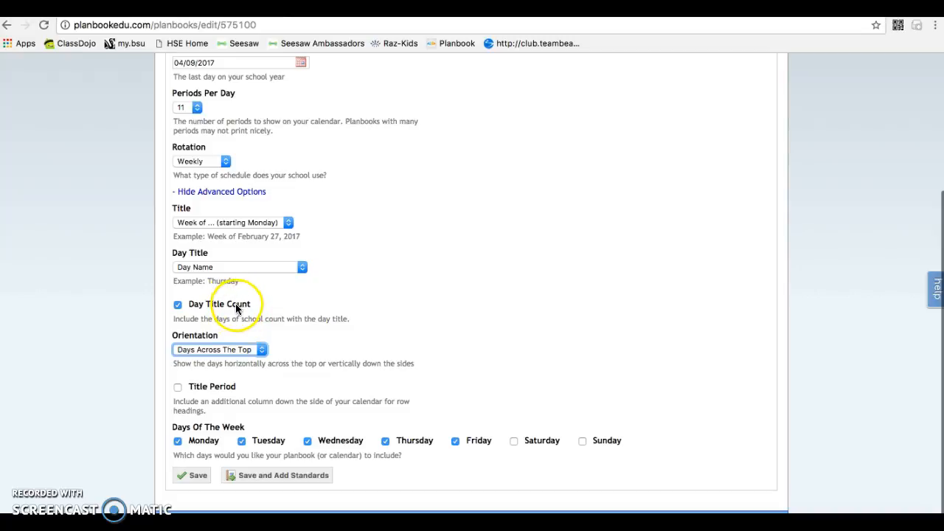
{"action": "left_click", "coordinate": [178, 388]}
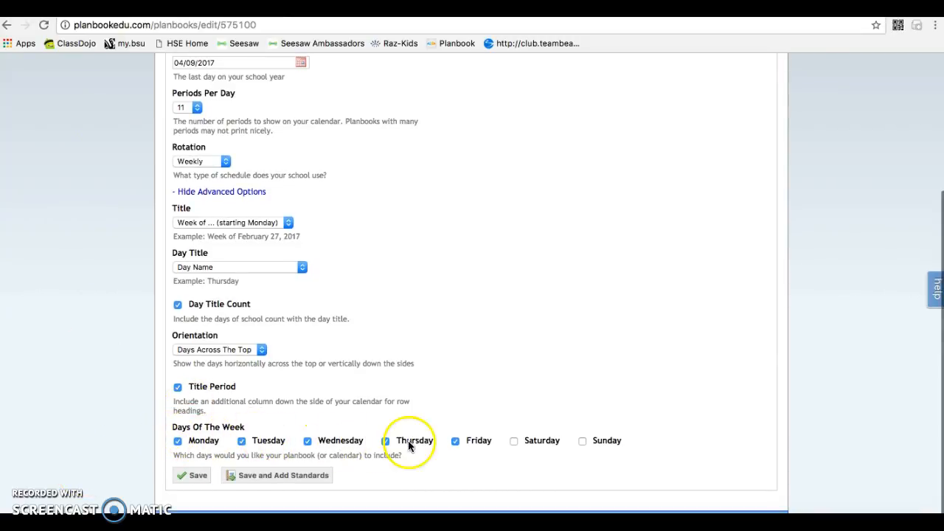
{"action": "left_click", "coordinate": [275, 478]}
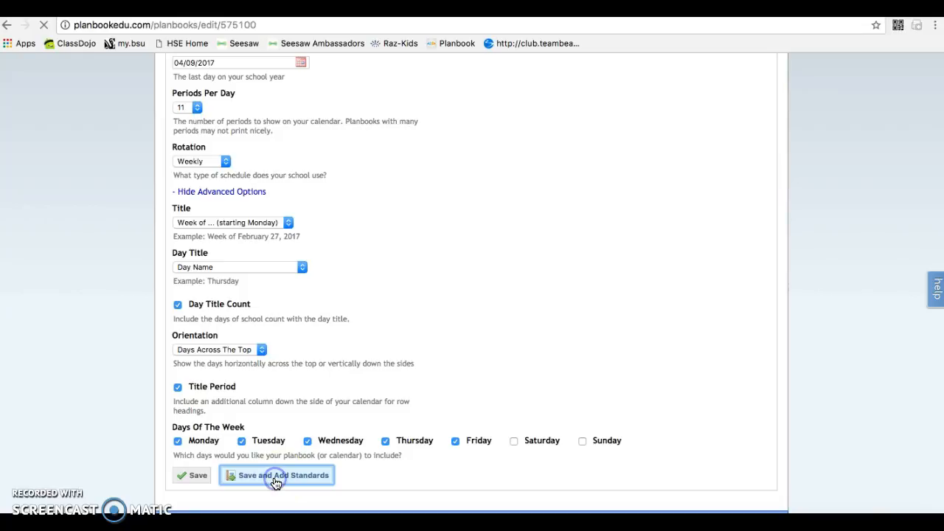
Step: Browse the Indiana standards by subject and grade, and save the planbook's standards with none selected
{"action": "scroll", "coordinate": [174, 334], "scroll_direction": "down", "scroll_amount": 2}
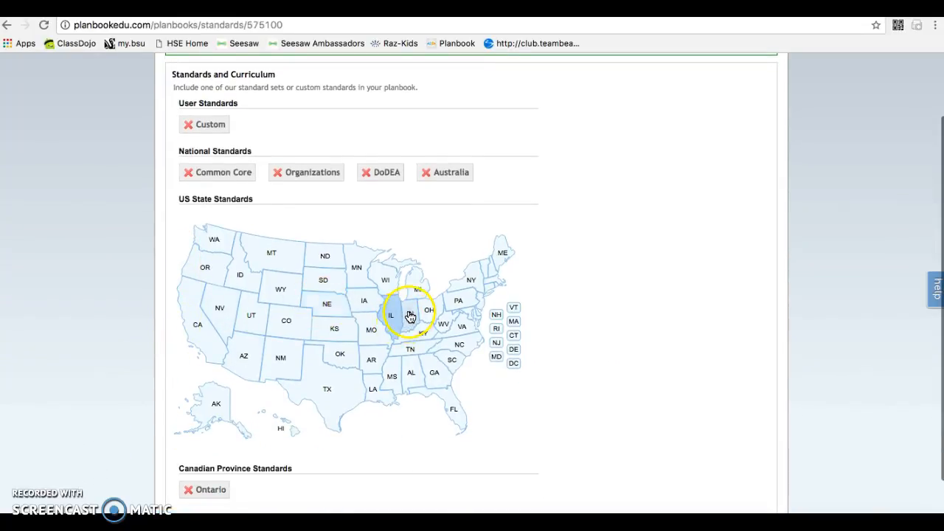
{"action": "left_click", "coordinate": [410, 314]}
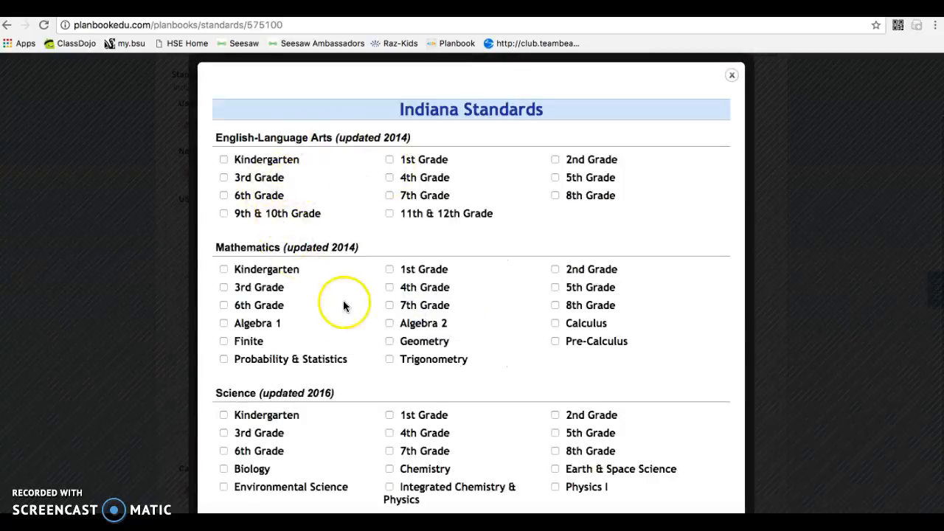
{"action": "scroll", "coordinate": [342, 363], "scroll_direction": "down", "scroll_amount": 5}
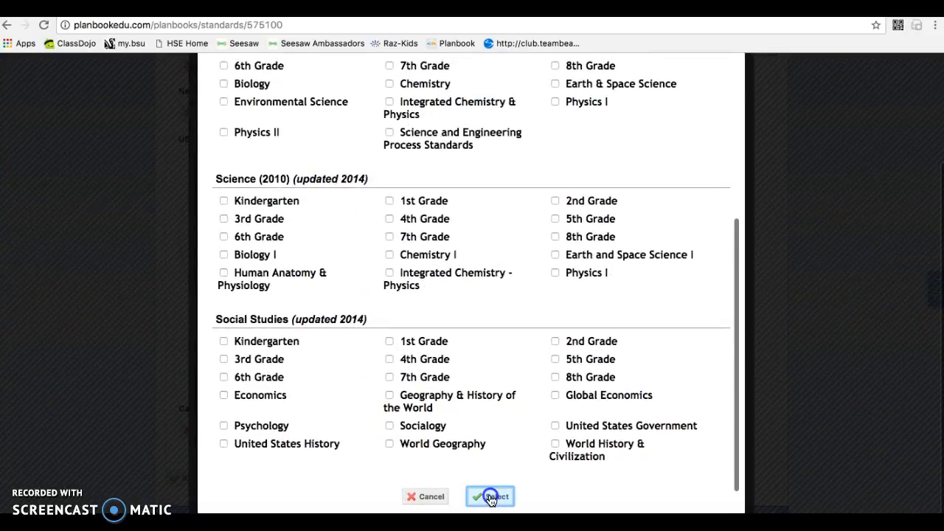
{"action": "left_click", "coordinate": [493, 496]}
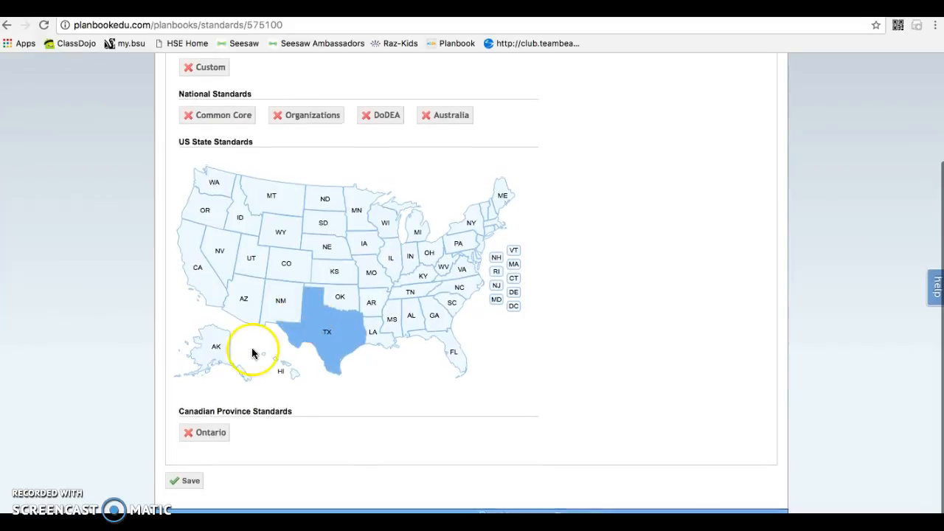
{"action": "left_click", "coordinate": [187, 484]}
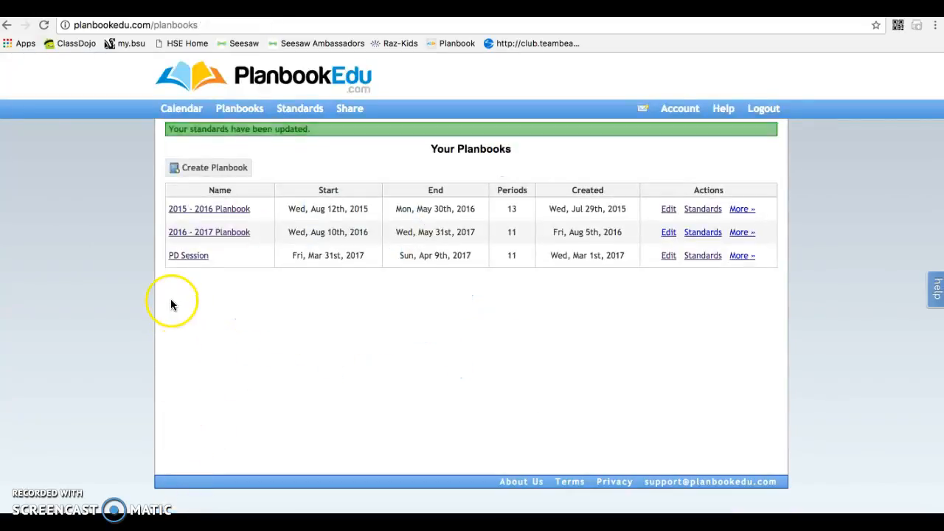
Step: View the PD Session planbook's standards page again, return to the planbook list, and look over its additional actions
{"action": "left_click", "coordinate": [706, 256]}
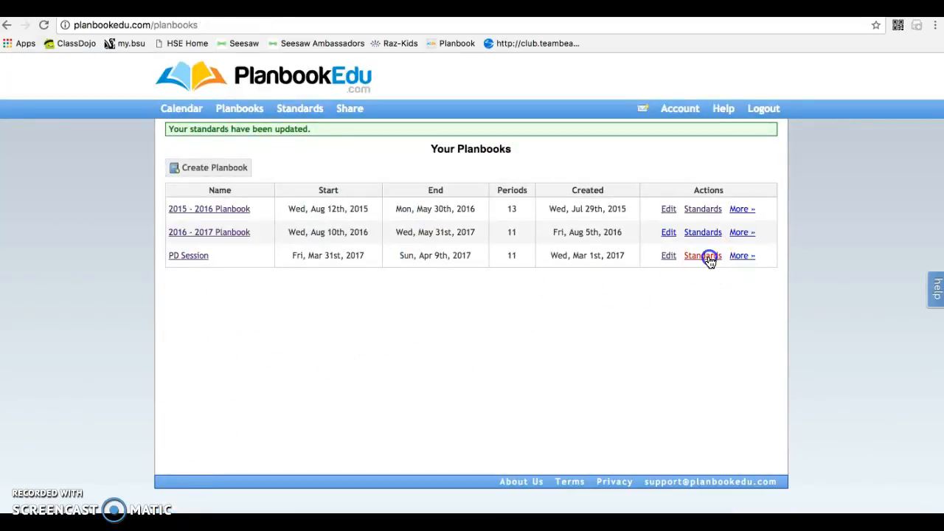
{"action": "scroll", "coordinate": [283, 238], "scroll_direction": "down", "scroll_amount": 3}
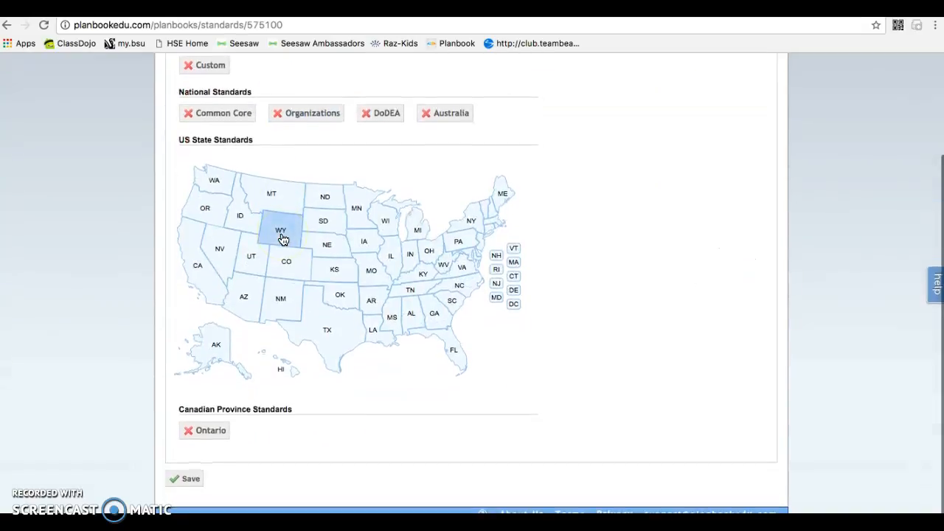
{"action": "scroll", "coordinate": [281, 236], "scroll_direction": "up", "scroll_amount": 3}
{"action": "left_click", "coordinate": [8, 28]}
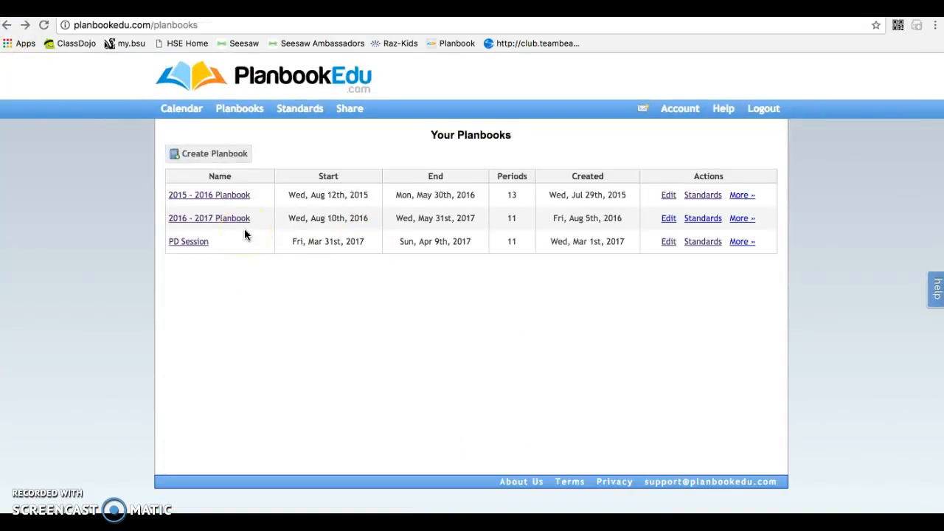
{"action": "left_click", "coordinate": [742, 242]}
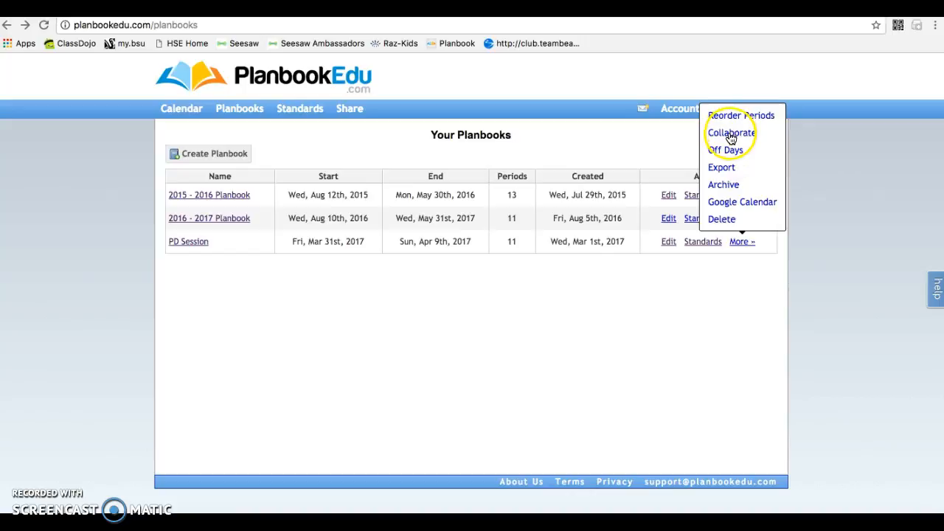
{"action": "left_click", "coordinate": [710, 278]}
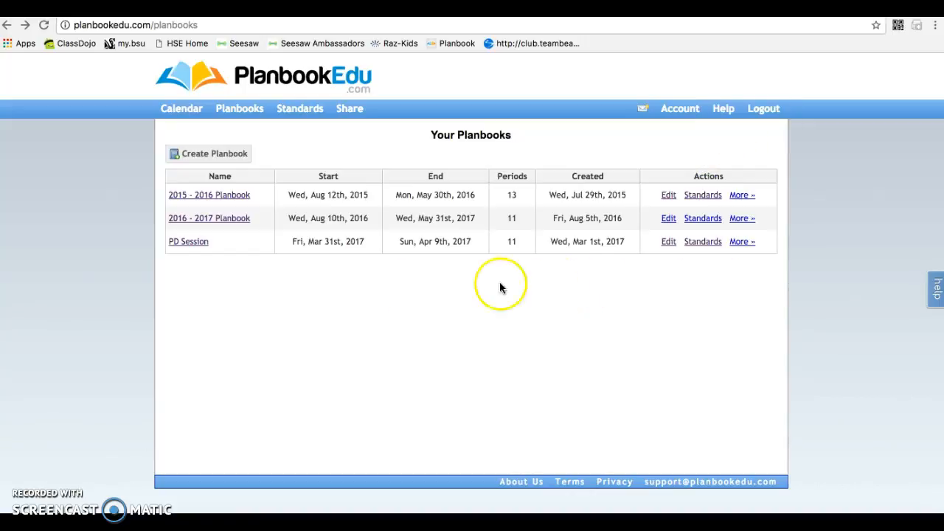
{"action": "left_click", "coordinate": [166, 118]}
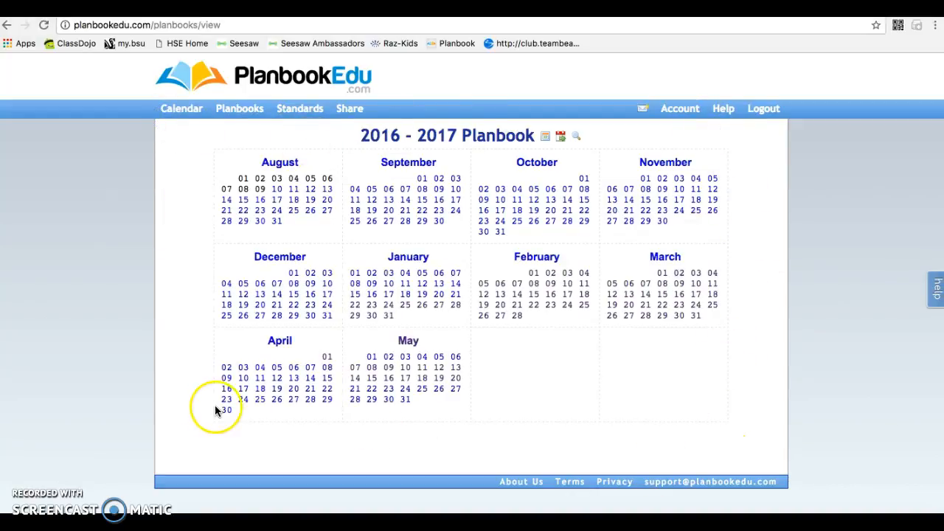
{"action": "left_click", "coordinate": [222, 116]}
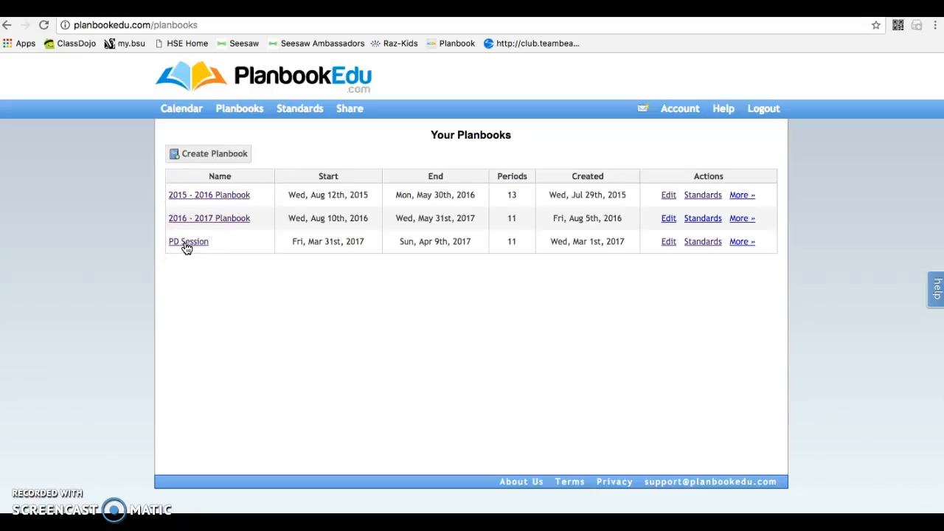
{"action": "left_click", "coordinate": [544, 187]}
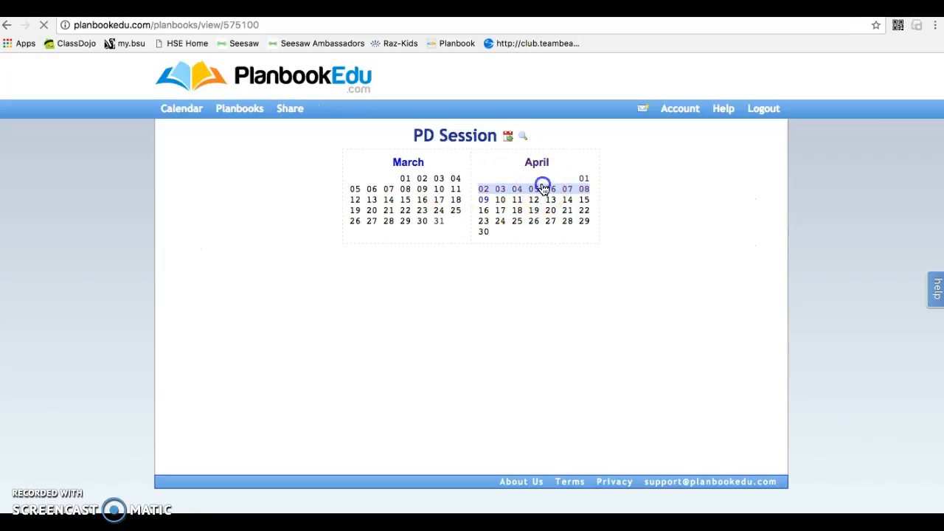
Step: Set the row title for Period 1 to Math Block and save it
{"action": "left_click", "coordinate": [28, 210]}
{"action": "type", "text": "Mat"}
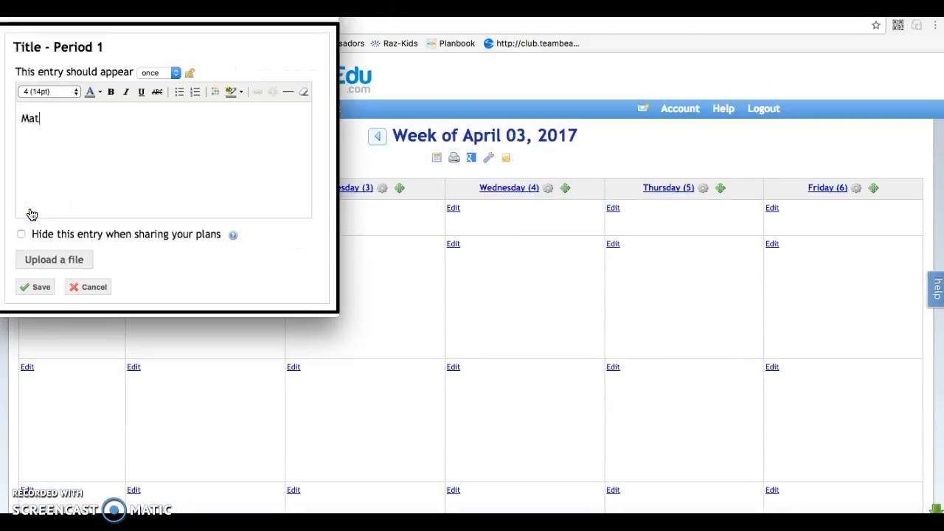
{"action": "type", "text": "h Block"}
{"action": "left_click", "coordinate": [36, 288]}
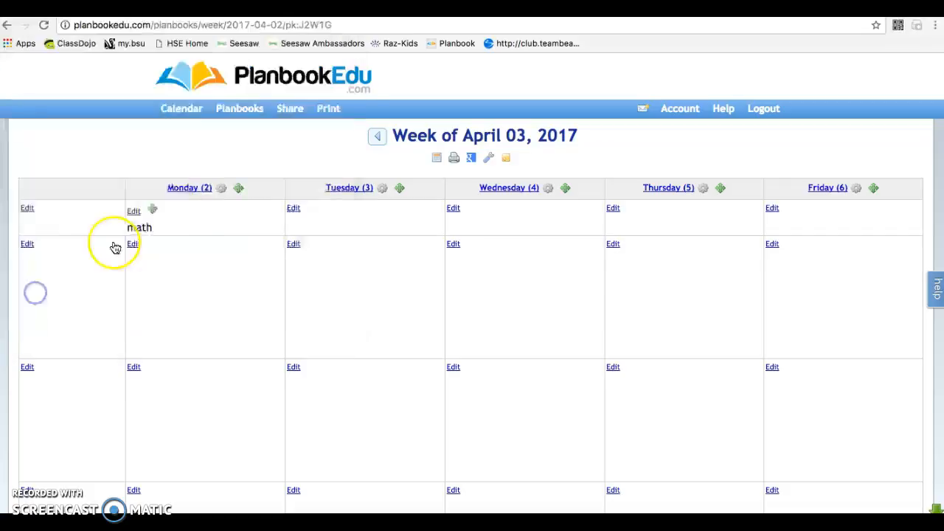
Step: Add Review to Monday's Period 1 entry so it reads math Review, and save it
{"action": "left_click", "coordinate": [191, 233]}
{"action": "left_click", "coordinate": [200, 241]}
{"action": "type", "text": "Review"}
{"action": "left_click", "coordinate": [139, 300]}
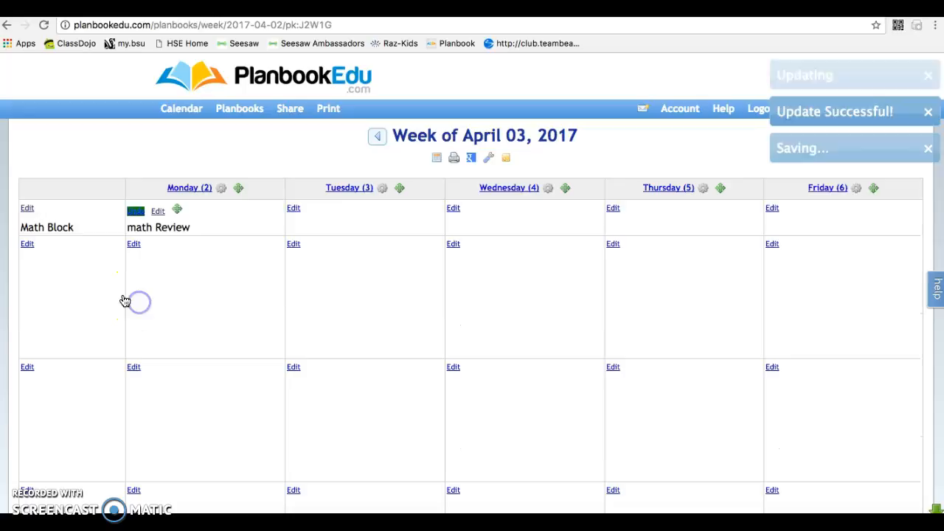
Step: Repeat Monday's math Review entry daily this week from Monday to Thursday, leaving out Friday, and save it
{"action": "left_click", "coordinate": [156, 213]}
{"action": "left_click", "coordinate": [163, 77]}
{"action": "left_click", "coordinate": [157, 82]}
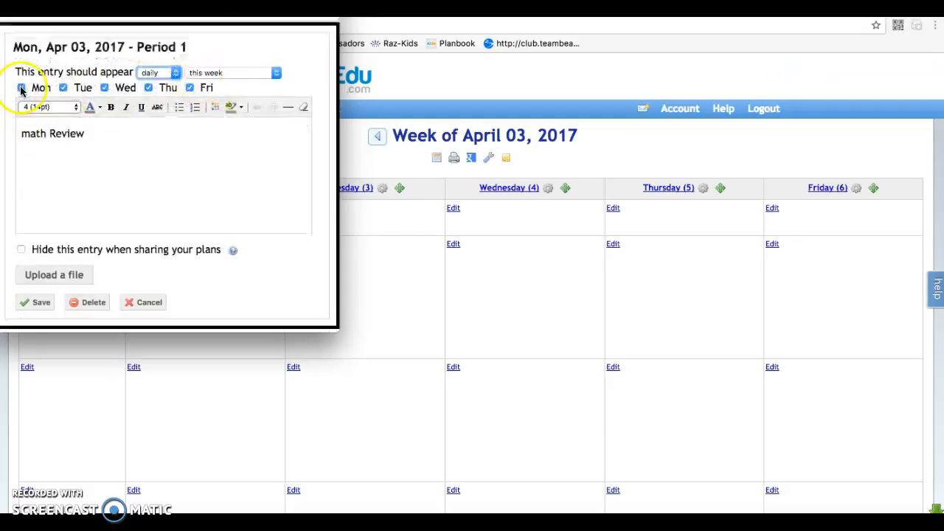
{"action": "left_click", "coordinate": [190, 87]}
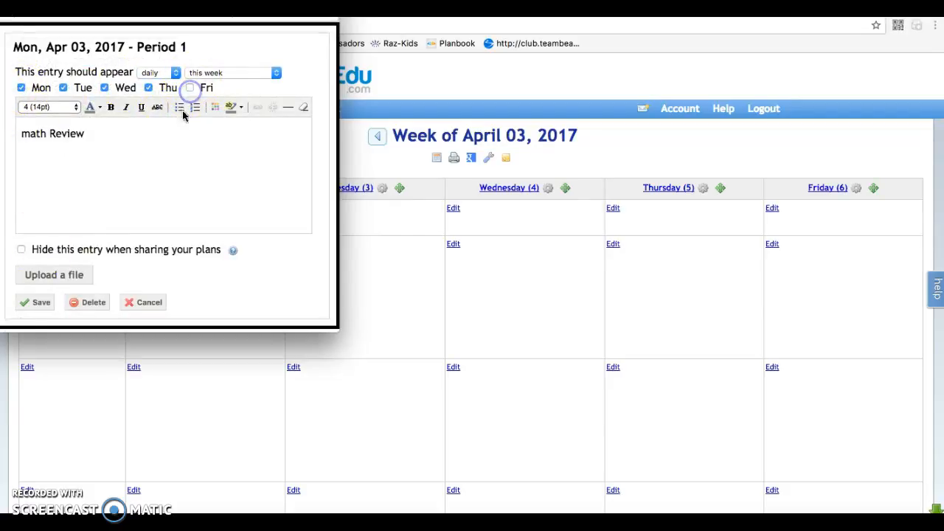
{"action": "left_click", "coordinate": [31, 307]}
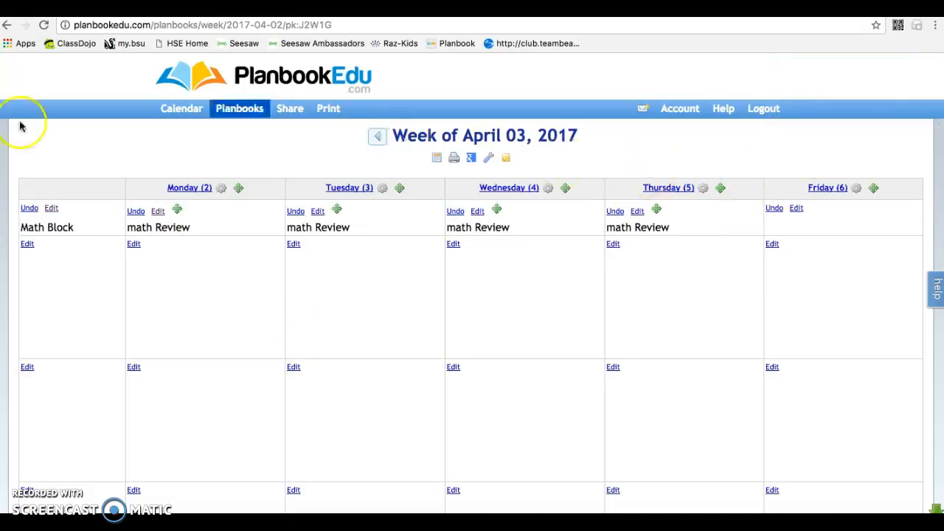
Step: Look through the week's remaining periods, and start a new shared planbook for PD Session from the shared planbooks list
{"action": "scroll", "coordinate": [206, 155], "scroll_direction": "down", "scroll_amount": 2}
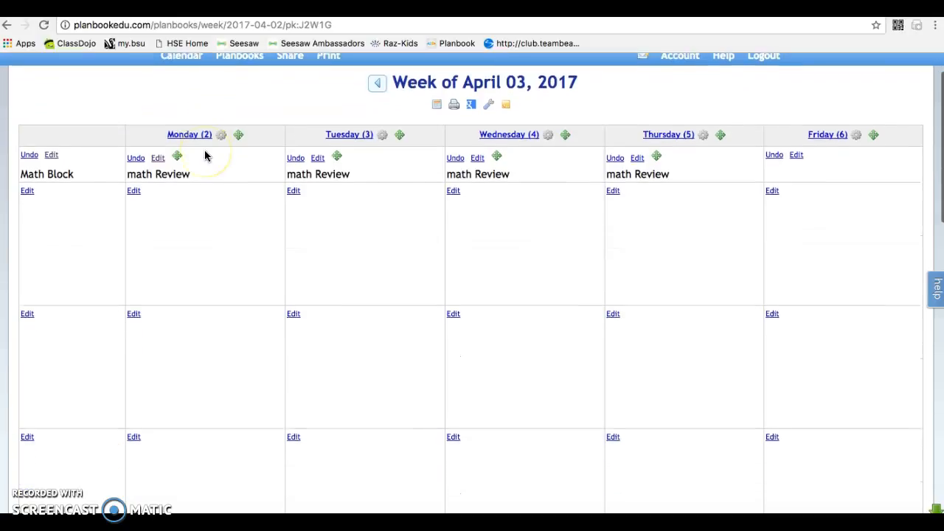
{"action": "scroll", "coordinate": [205, 156], "scroll_direction": "down", "scroll_amount": 7}
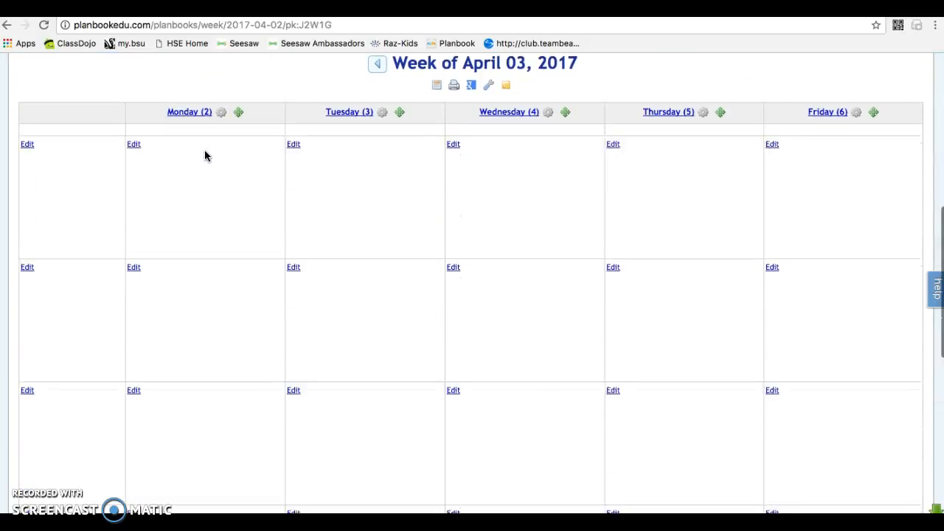
{"action": "scroll", "coordinate": [206, 155], "scroll_direction": "up", "scroll_amount": 8}
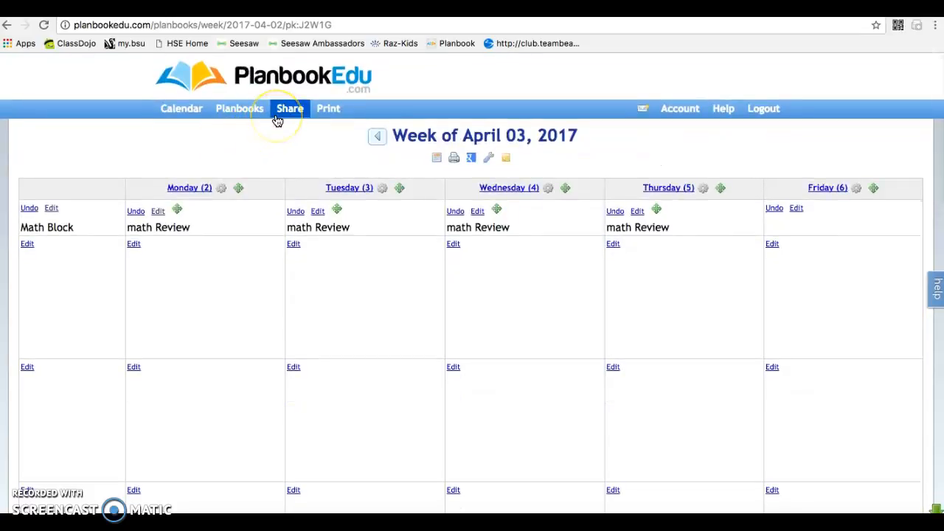
{"action": "left_click", "coordinate": [279, 112]}
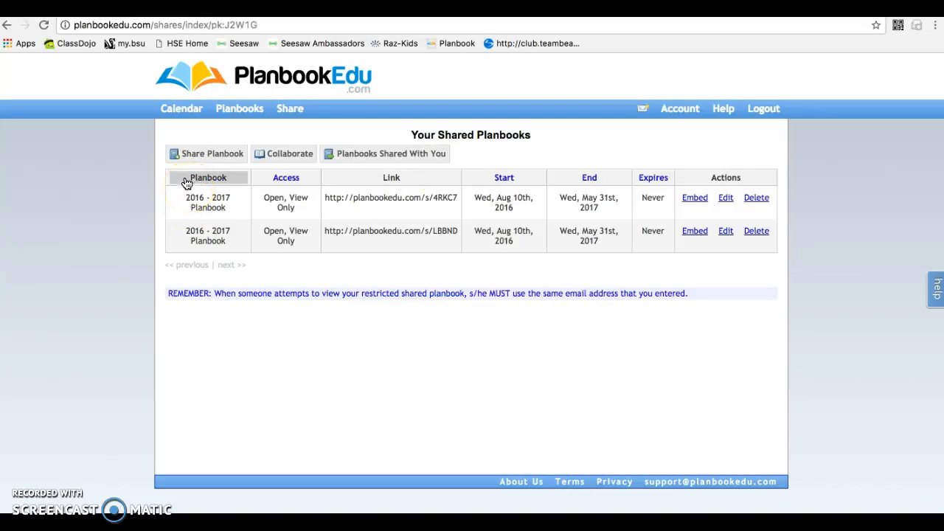
{"action": "left_click", "coordinate": [187, 154]}
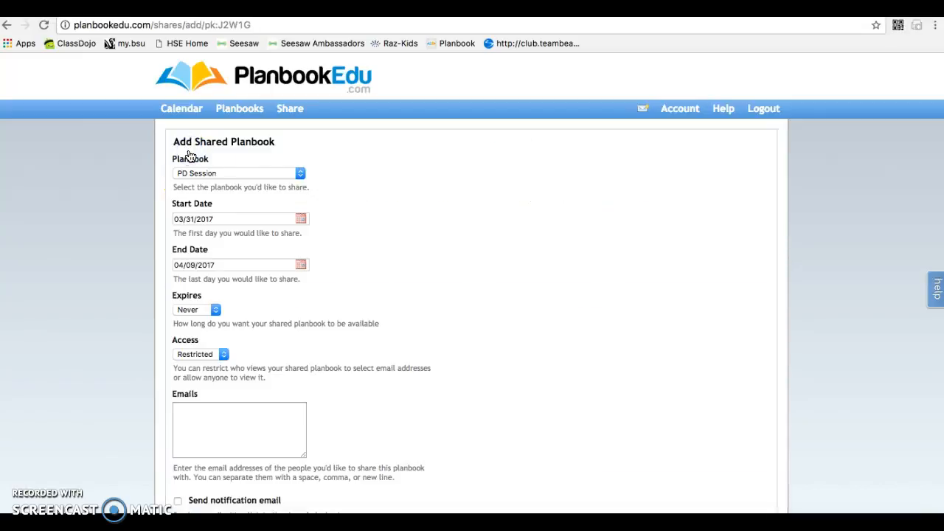
{"action": "scroll", "coordinate": [270, 189], "scroll_direction": "down", "scroll_amount": 1}
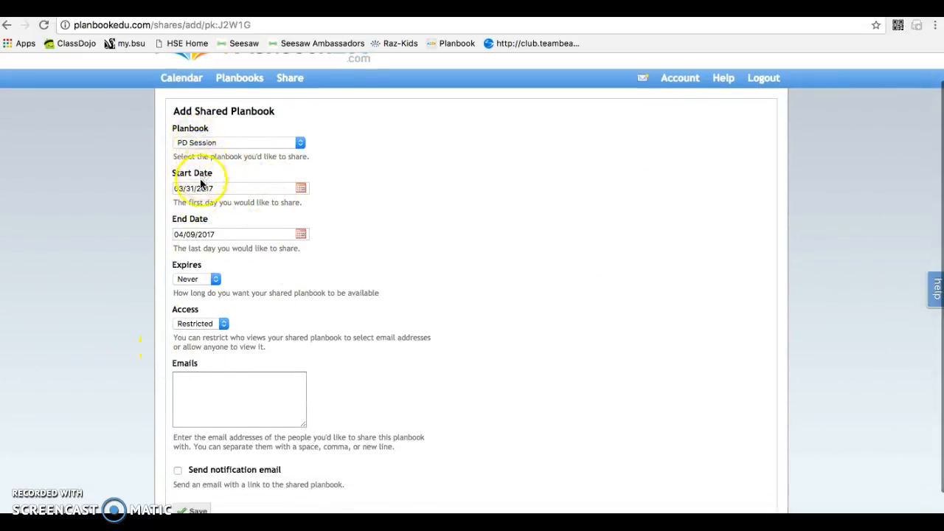
Step: Keep the shared planbook's expiration at Never and set its access to Open
{"action": "left_click", "coordinate": [205, 280]}
{"action": "left_click", "coordinate": [211, 278]}
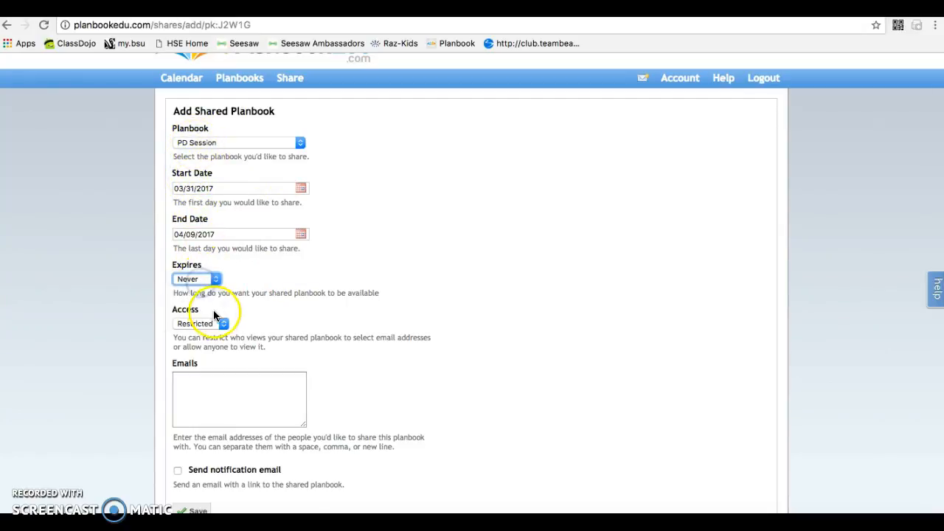
{"action": "left_click", "coordinate": [210, 329]}
{"action": "left_click", "coordinate": [204, 335]}
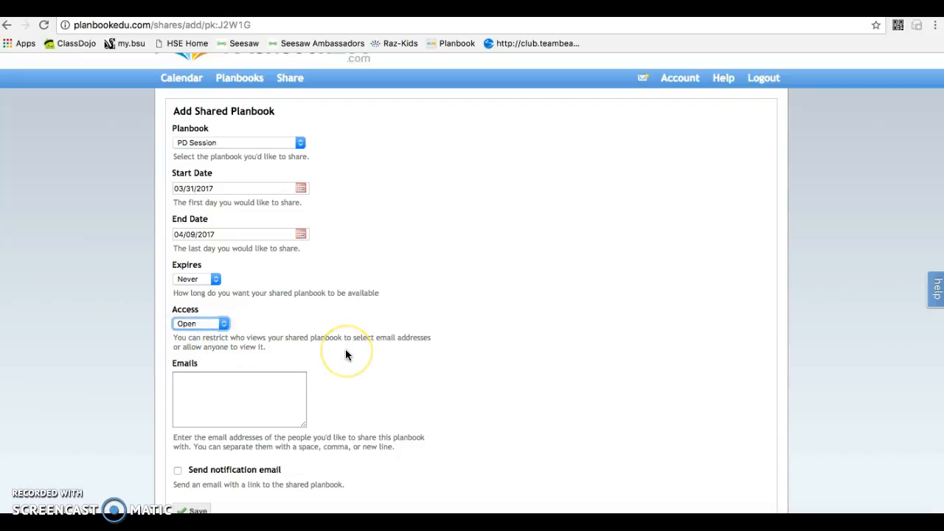
Step: Enter the recipient's email address for the shared planbook, and return to the shared planbooks list without saving
{"action": "scroll", "coordinate": [346, 355], "scroll_direction": "down", "scroll_amount": 1}
{"action": "left_click", "coordinate": [244, 354]}
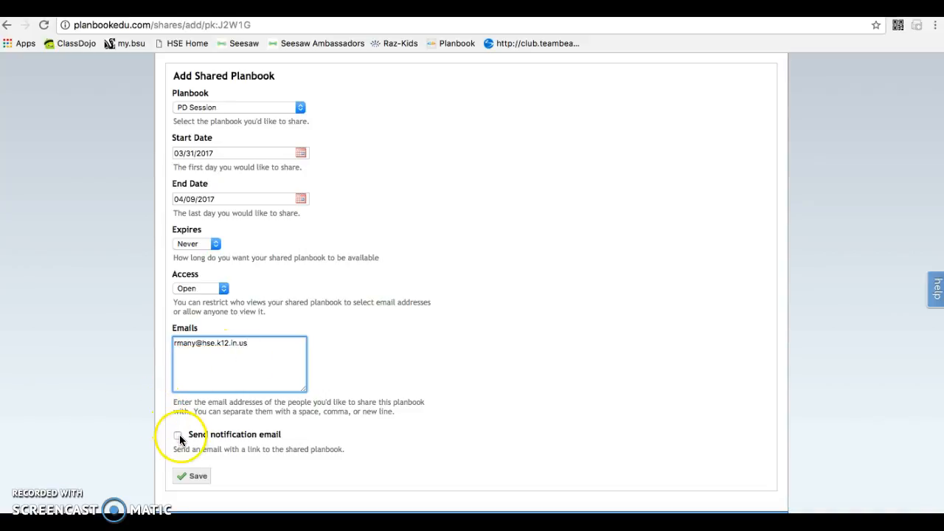
{"action": "scroll", "coordinate": [177, 440], "scroll_direction": "up", "scroll_amount": 1}
{"action": "scroll", "coordinate": [175, 423], "scroll_direction": "down", "scroll_amount": 1}
{"action": "left_click", "coordinate": [191, 477]}
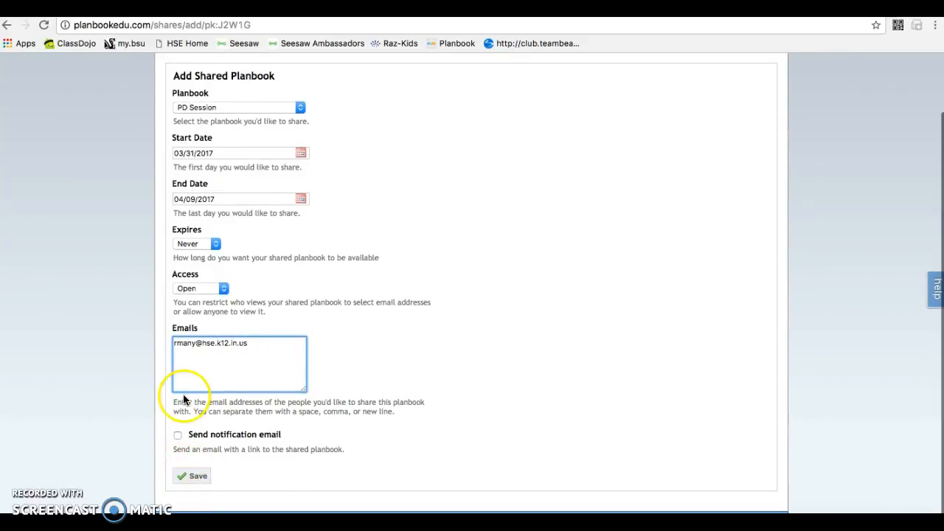
{"action": "scroll", "coordinate": [217, 305], "scroll_direction": "up", "scroll_amount": 3}
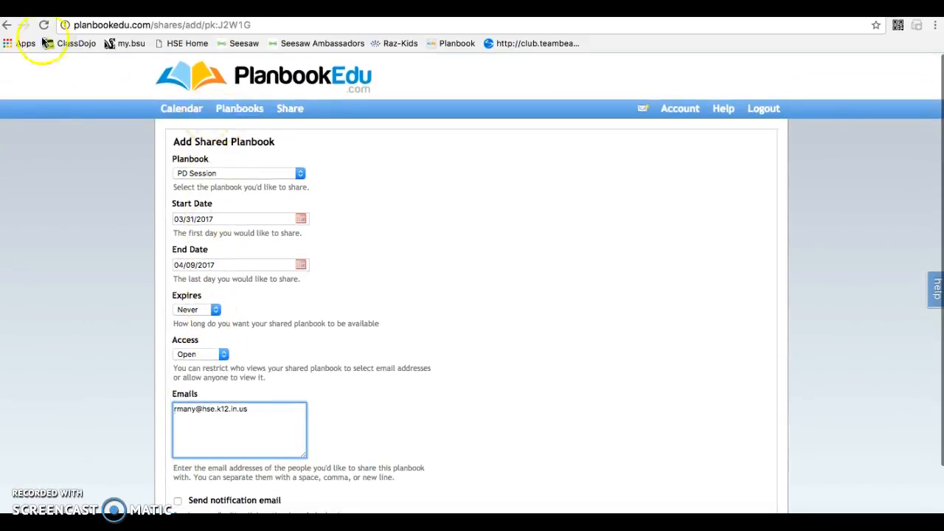
{"action": "left_click", "coordinate": [7, 26]}
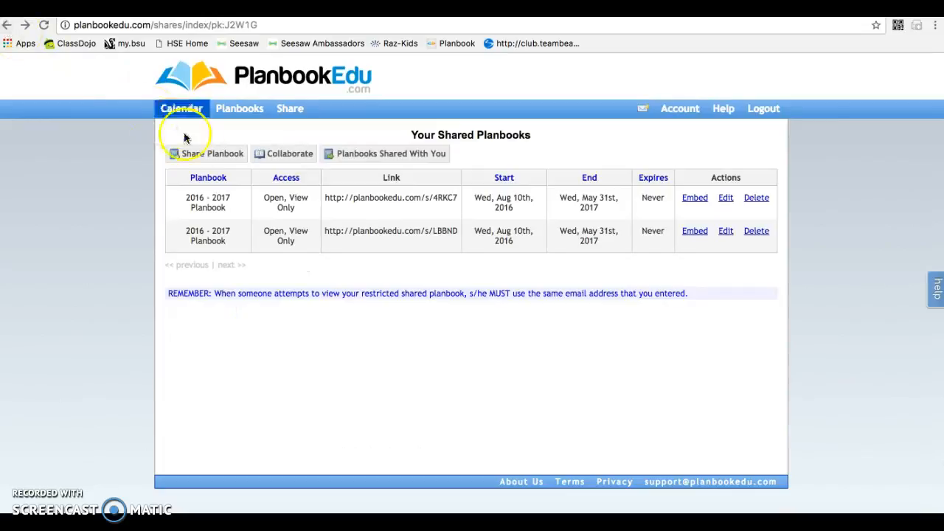
Step: View the collaborators of each planbook, and open the list of planbooks shared by others
{"action": "left_click", "coordinate": [268, 157]}
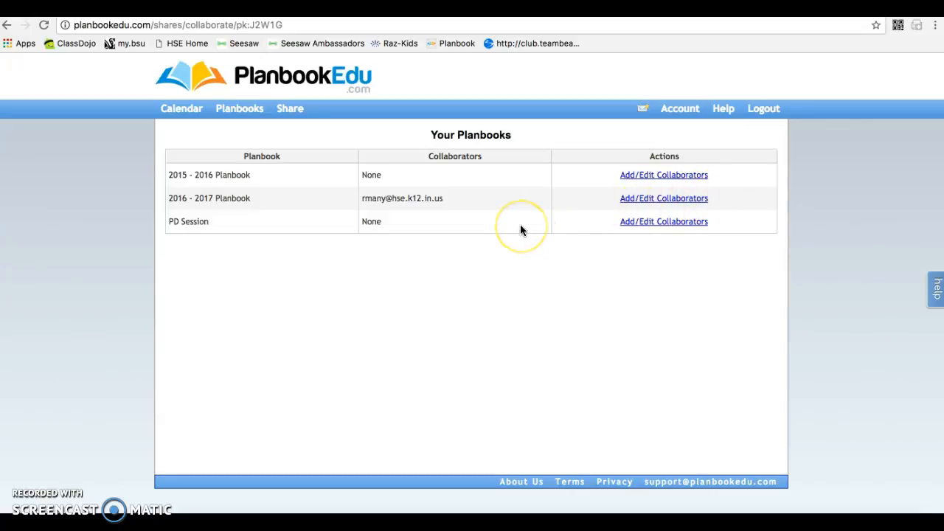
{"action": "left_click", "coordinate": [7, 25]}
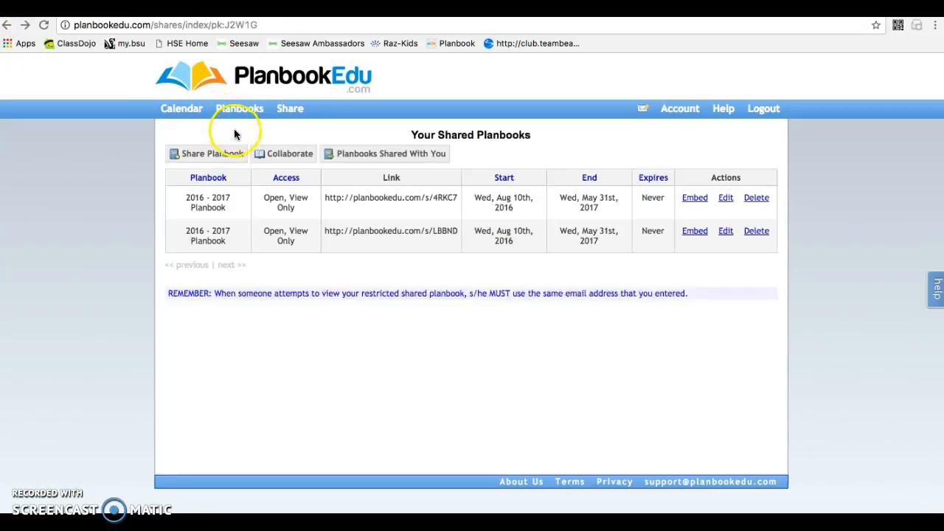
{"action": "left_click", "coordinate": [356, 159]}
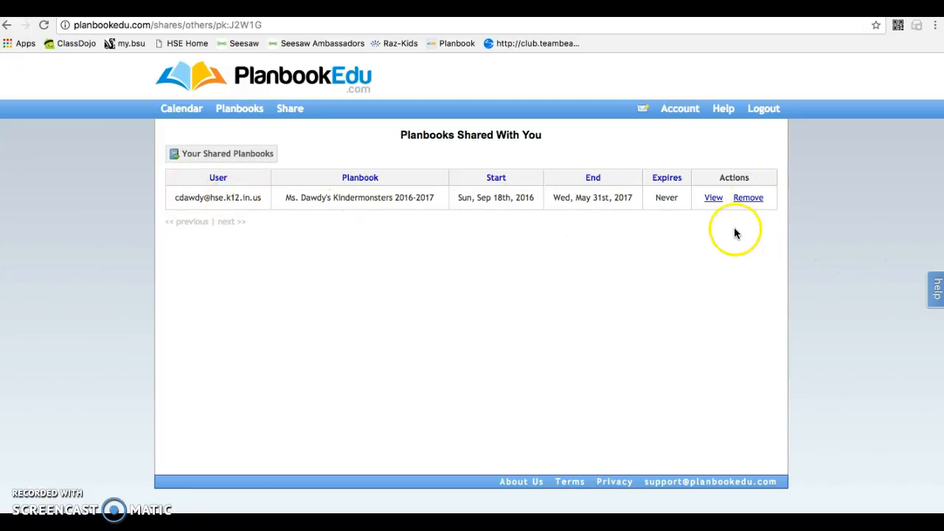
Step: View the colleague's shared 2016-2017 planbook and look through its lesson plans for the week of May 08, 2017
{"action": "left_click", "coordinate": [713, 199]}
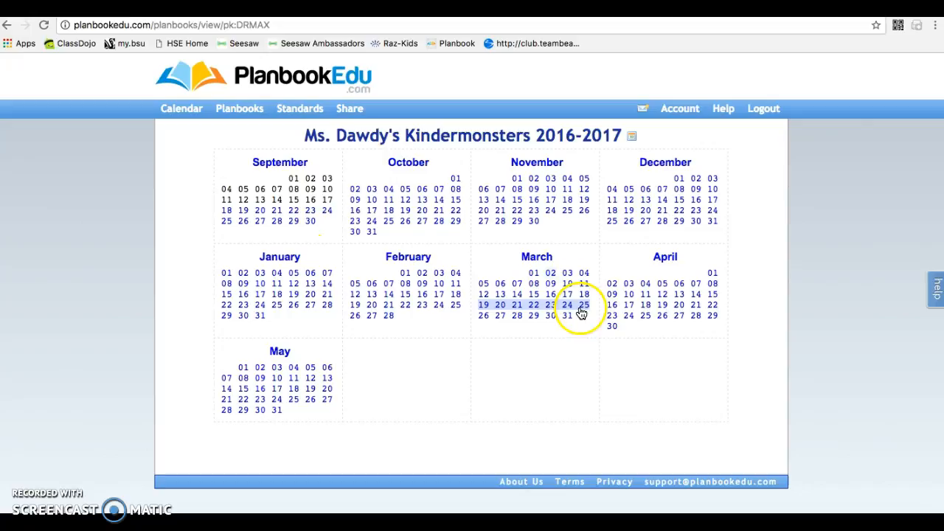
{"action": "left_click", "coordinate": [297, 378]}
{"action": "scroll", "coordinate": [297, 378], "scroll_direction": "down", "scroll_amount": 2}
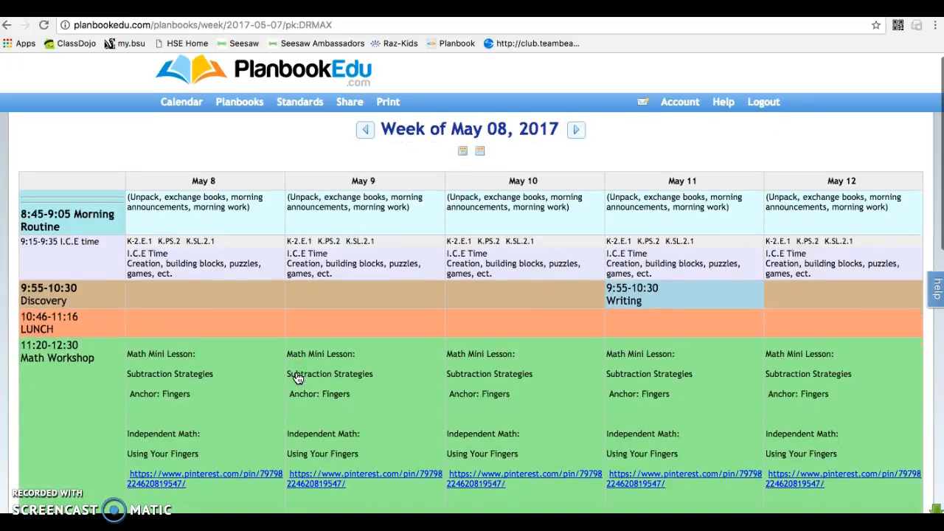
{"action": "scroll", "coordinate": [297, 378], "scroll_direction": "down", "scroll_amount": 6}
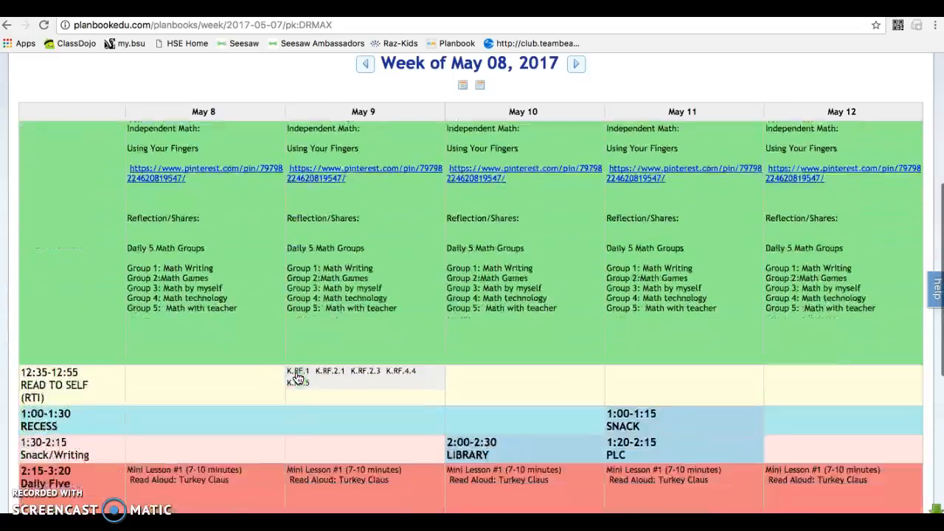
{"action": "scroll", "coordinate": [297, 377], "scroll_direction": "down", "scroll_amount": 4}
{"action": "scroll", "coordinate": [297, 378], "scroll_direction": "up", "scroll_amount": 15}
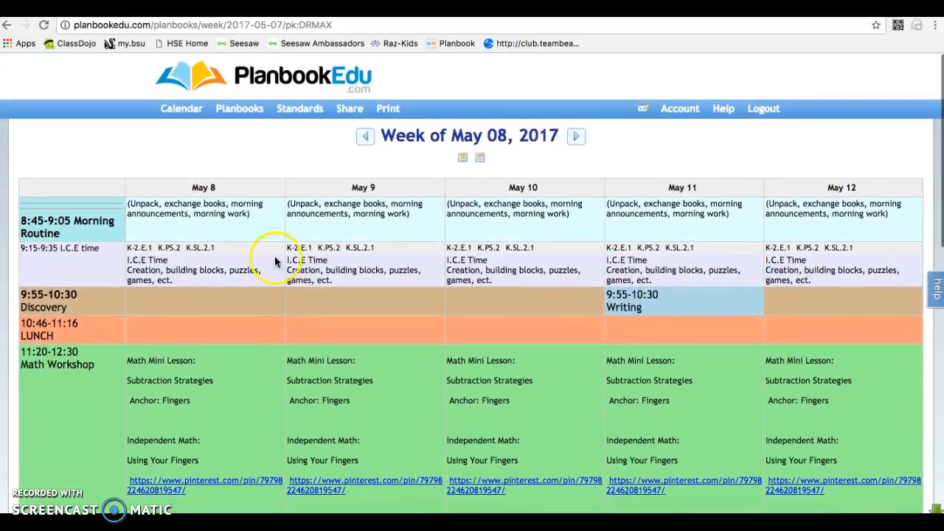
Step: Leave the colleague's week plan, return to the own planbooks list and open the 2016 - 2017 Planbook's year calendar
{"action": "left_click", "coordinate": [181, 109]}
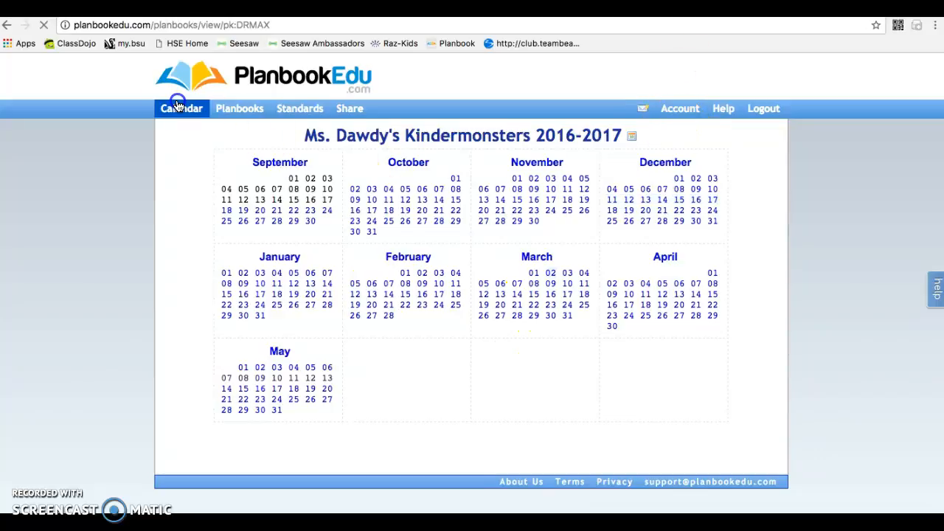
{"action": "left_click", "coordinate": [225, 110]}
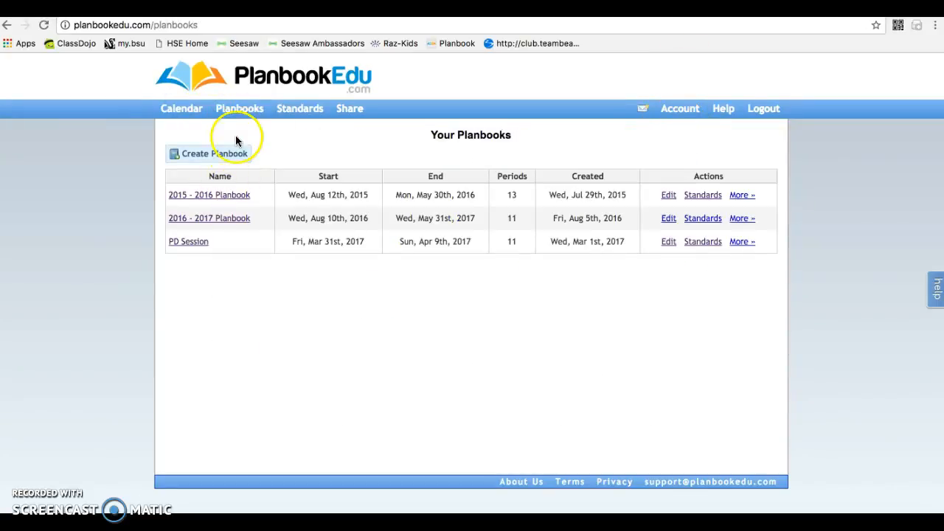
{"action": "left_click", "coordinate": [189, 226]}
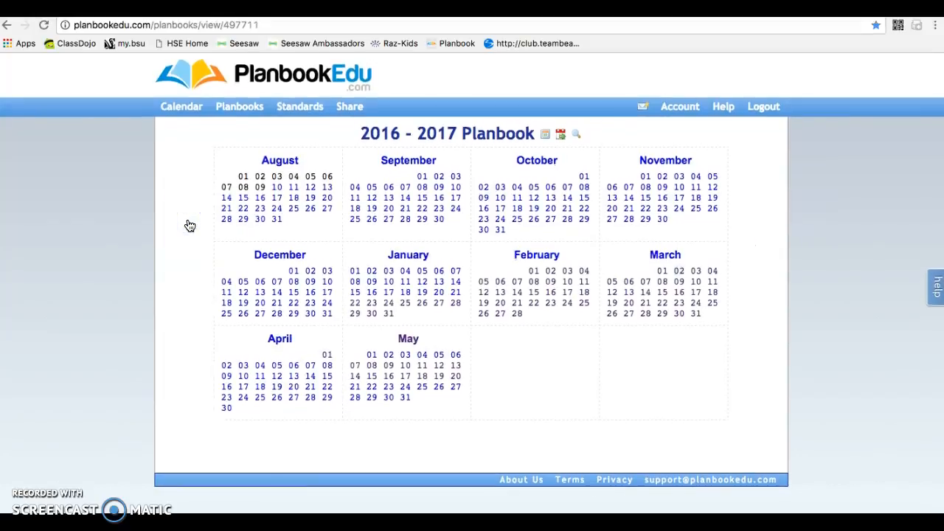
{"action": "left_click", "coordinate": [162, 278]}
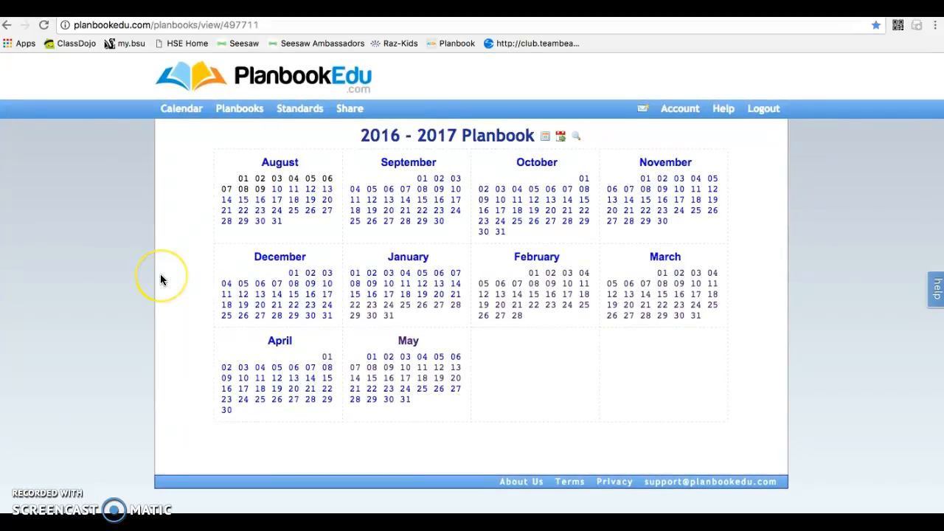